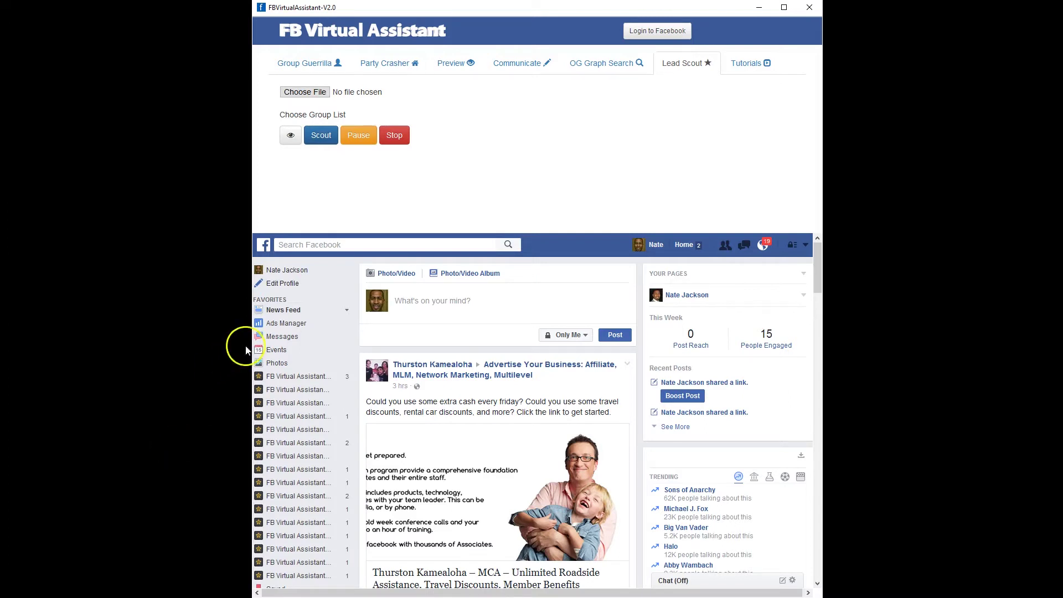
# Switch to the Communicate section: 301 posts daily, 0.55 minutes apart, breaks every 10 posts
pyautogui.click(510, 71)
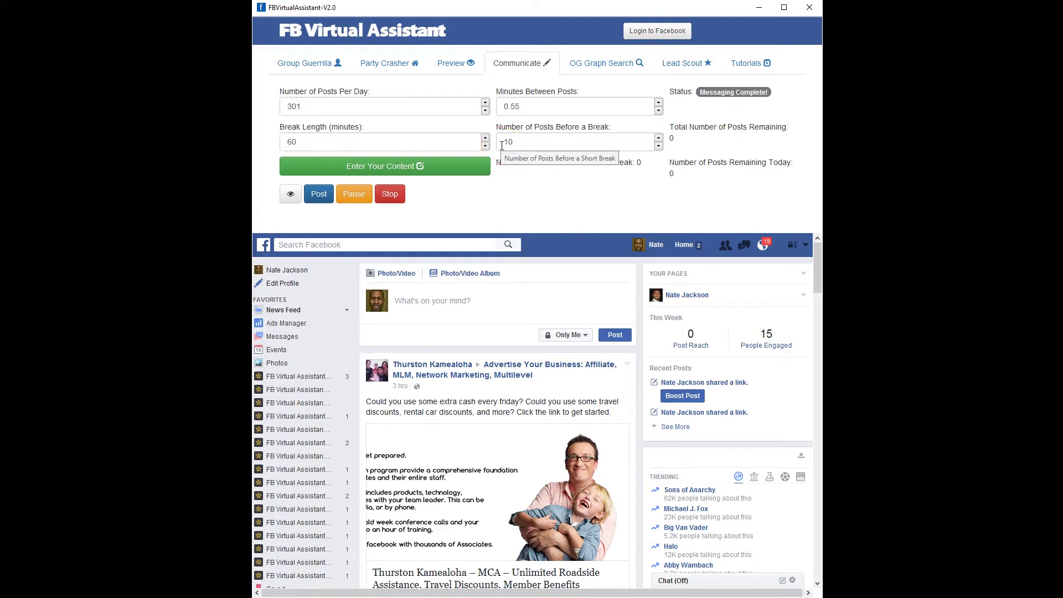
# Open the content editor with 'hi [firstname]' from testMessage.csv and activate Send Messages
pyautogui.click(446, 167)
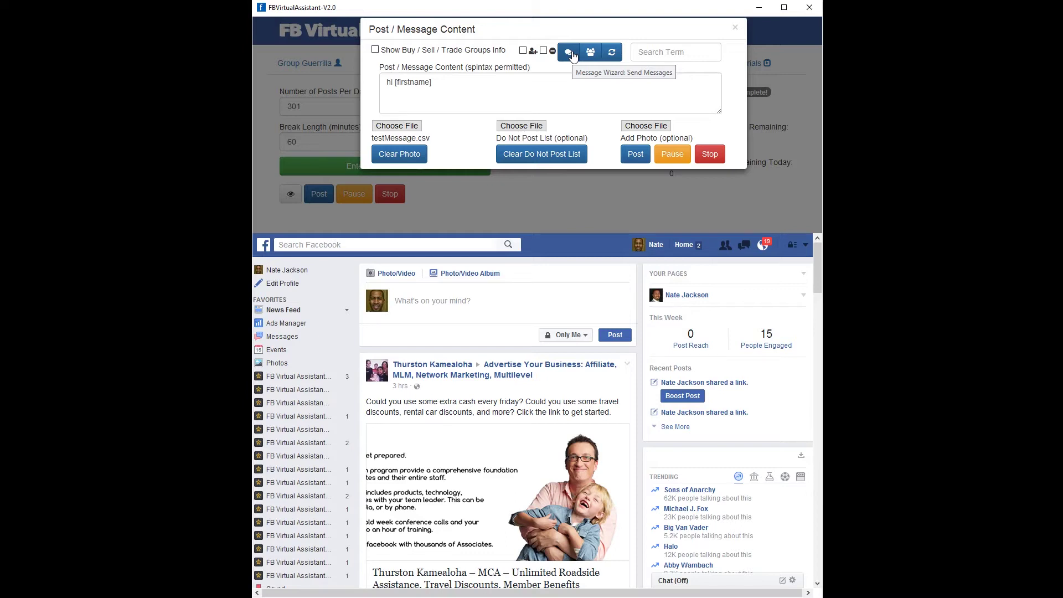
pyautogui.click(523, 51)
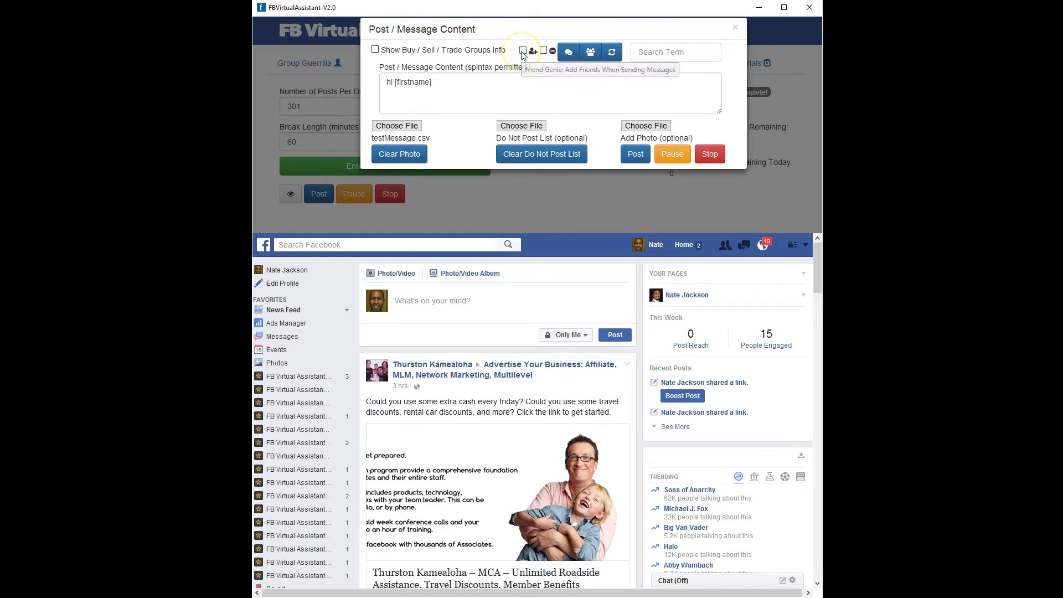
pyautogui.click(568, 55)
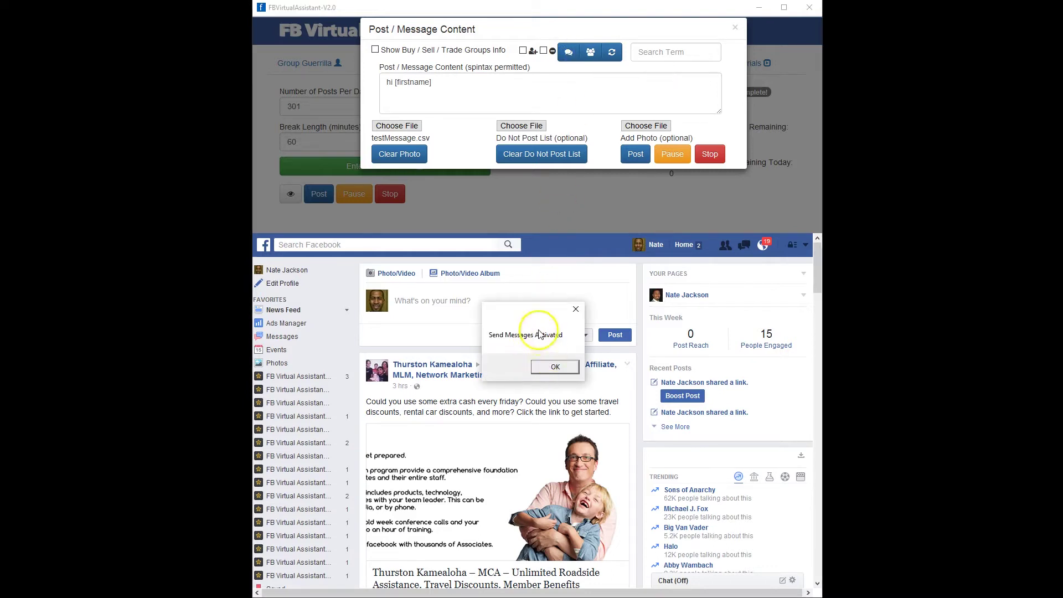
pyautogui.click(554, 368)
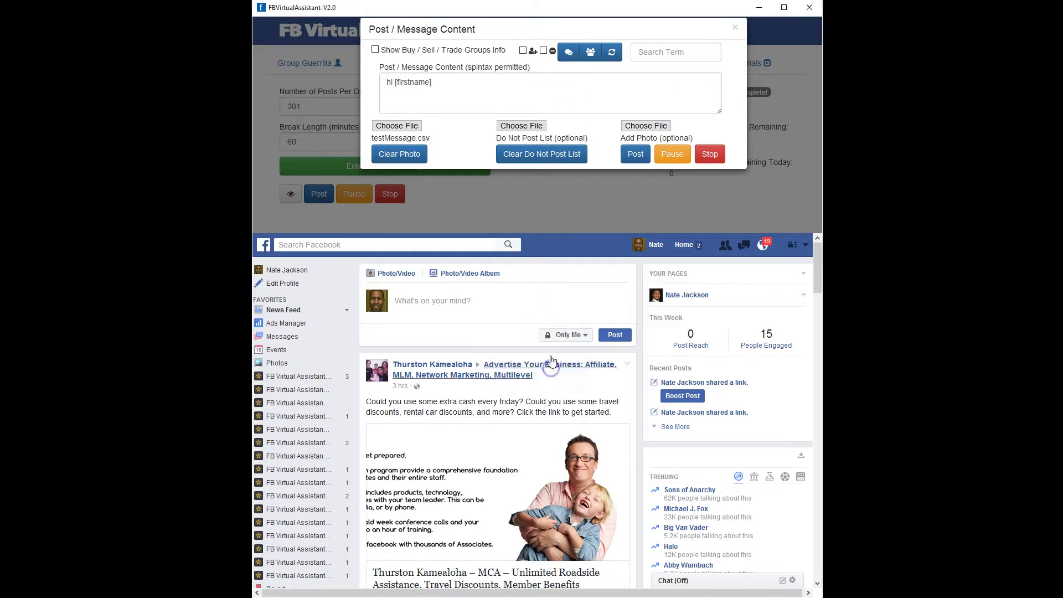
pyautogui.tripleClick(459, 83)
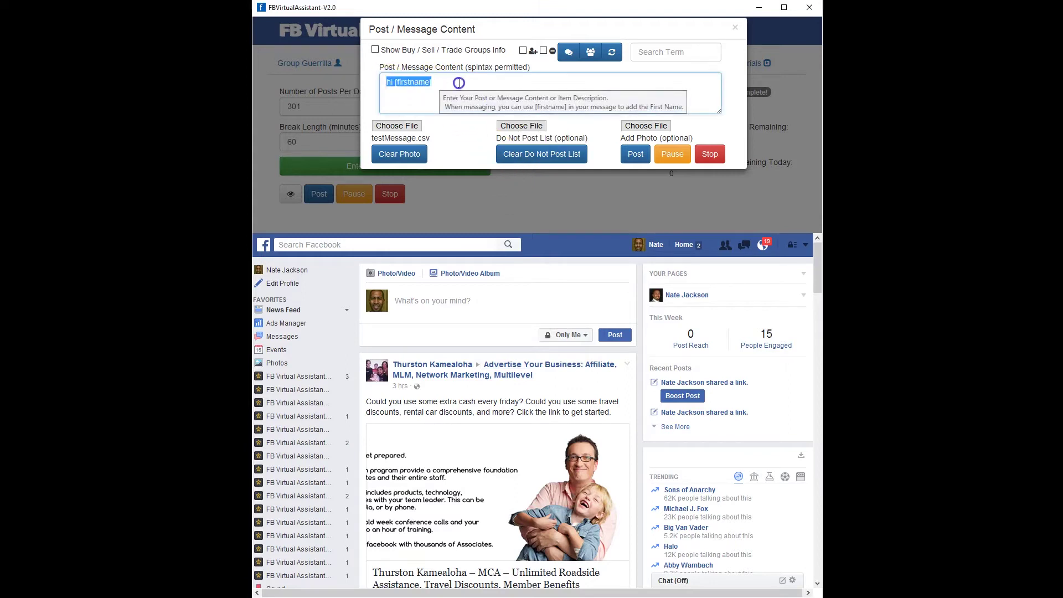
pyautogui.click(435, 83)
pyautogui.moveTo(435, 83); pyautogui.dragTo(394, 84)
pyautogui.moveTo(413, 82); pyautogui.dragTo(442, 81)
pyautogui.click(442, 81)
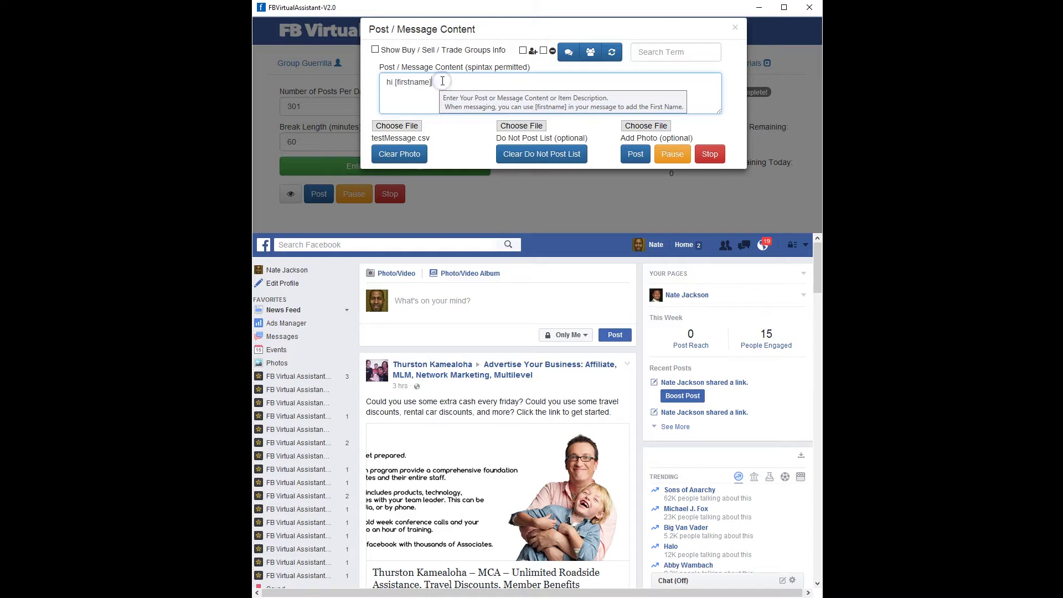
pyautogui.click(394, 82)
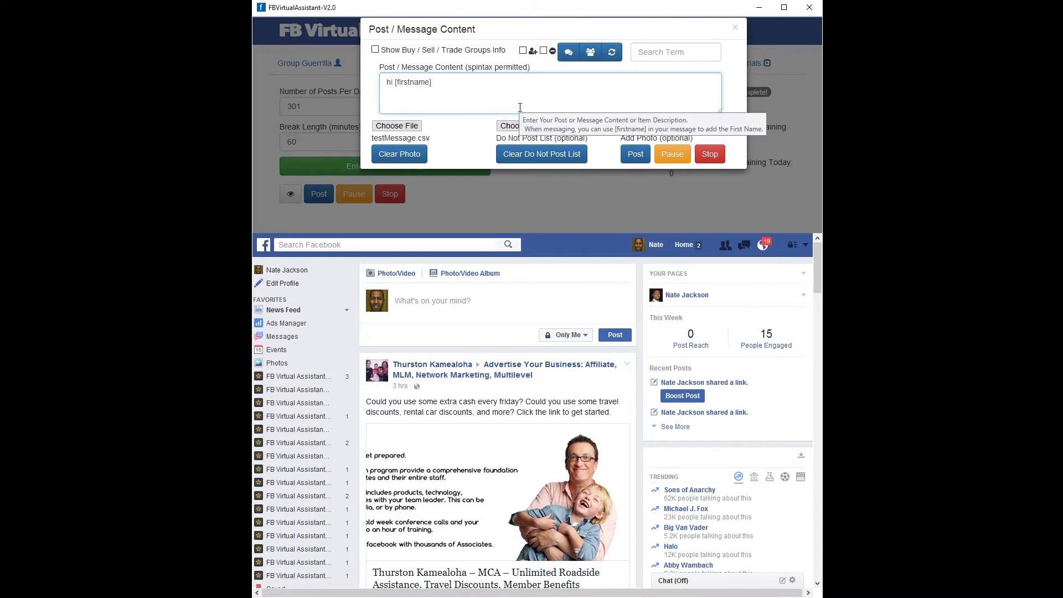
# Add a line: 'I noticed we are in some marketing groups together, just wondering how business is'
pyautogui.press('Return')
pyautogui.write('Just wo')
pyautogui.moveTo(413, 104); pyautogui.dragTo(363, 108)
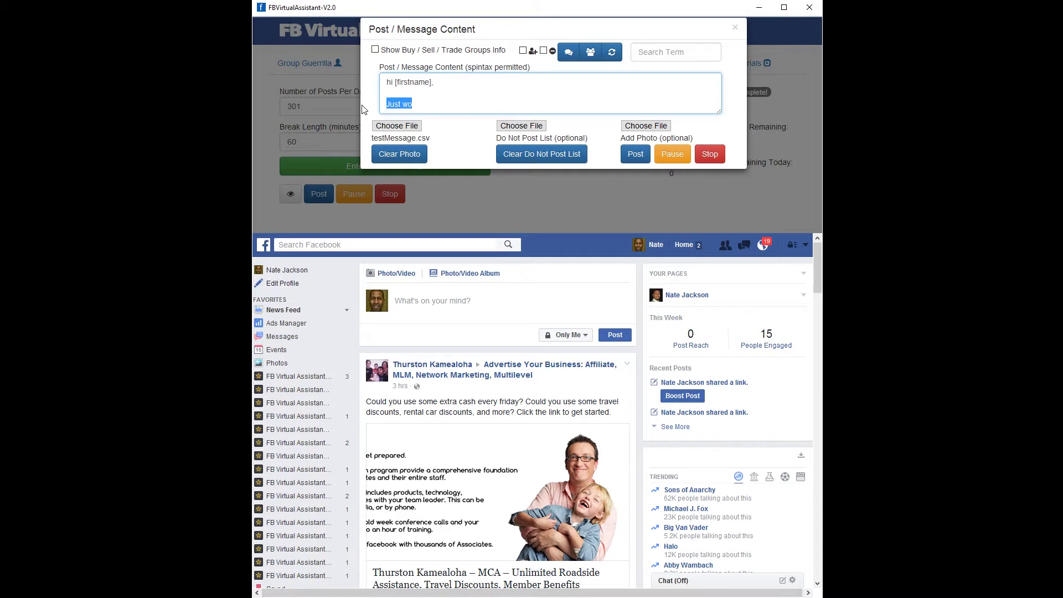
pyautogui.press('BackSpace')
pyautogui.write('I noticed we are in som e')
pyautogui.press('BackSpace')
pyautogui.write('e marketing groups together,')
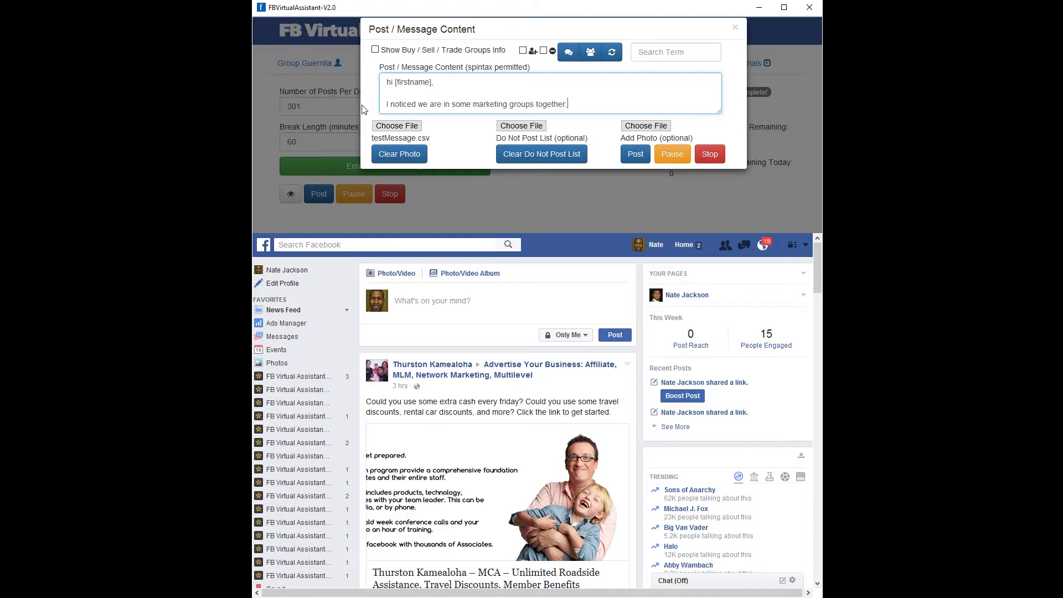
pyautogui.write(' just wondering how business ig')
pyautogui.press('BackSpace')
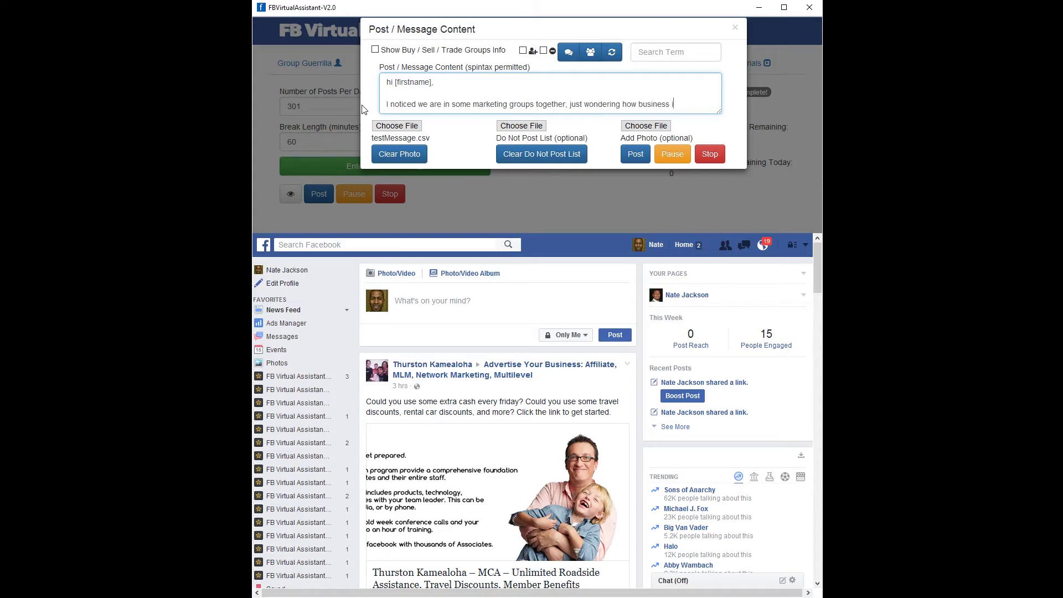
pyautogui.write('s')
# Reword the ending to 'what your business is and how's it going.' and sign off with the sender's first name
pyautogui.press('BackSpace')
pyautogui.press('BackSpace')
pyautogui.press('BackSpace')
pyautogui.press('BackSpace')
pyautogui.press('BackSpace')
pyautogui.press('BackSpace')
pyautogui.press('BackSpace')
pyautogui.press('BackSpace')
pyautogui.press('BackSpace')
pyautogui.press('BackSpace')
pyautogui.press('BackSpace')
pyautogui.press('BackSpace')
pyautogui.press('BackSpace')
pyautogui.press('BackSpace')
pyautogui.press('BackSpace')
pyautogui.write('what your business is and ho')
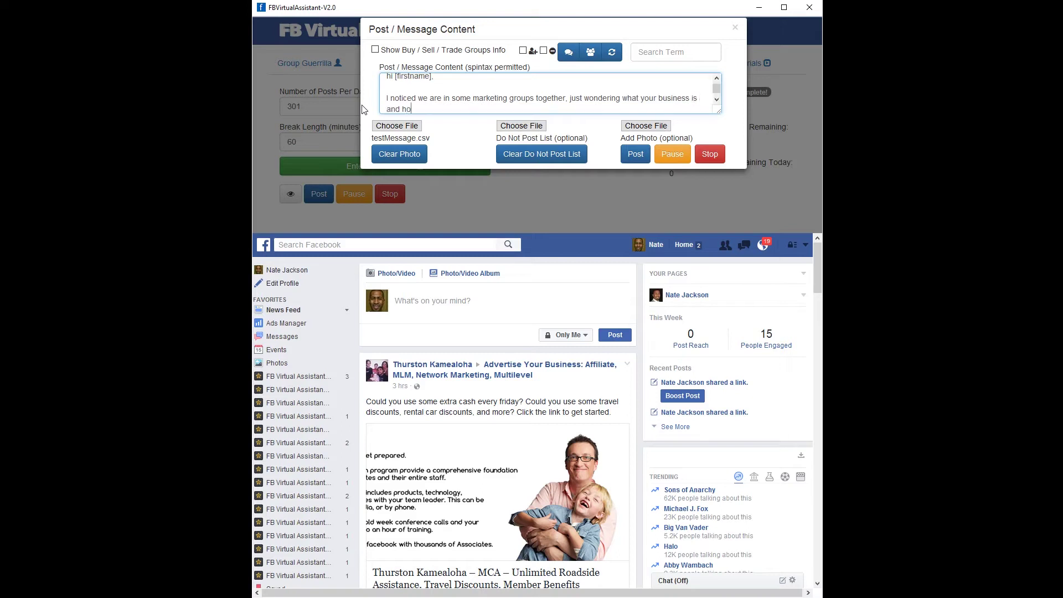
pyautogui.write("w's it going.")
pyautogui.click(398, 104)
pyautogui.press('Return')
pyautogui.press('Return')
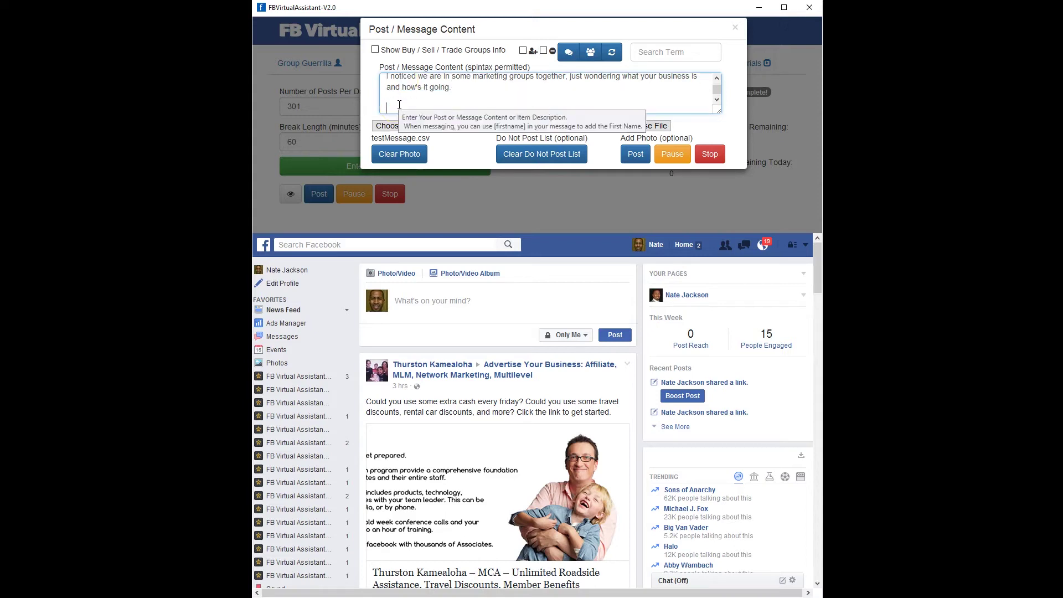
pyautogui.write('Nate')
# Enable Friend Genie to add friends while messaging, then place the caret on the greeting's second line
pyautogui.click(523, 50)
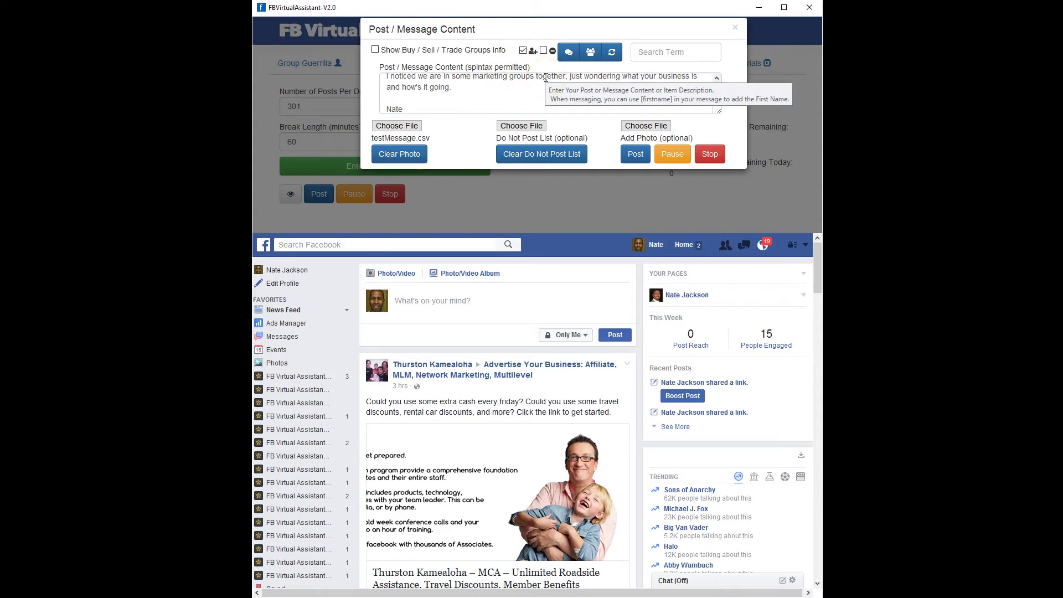
pyautogui.click(717, 78)
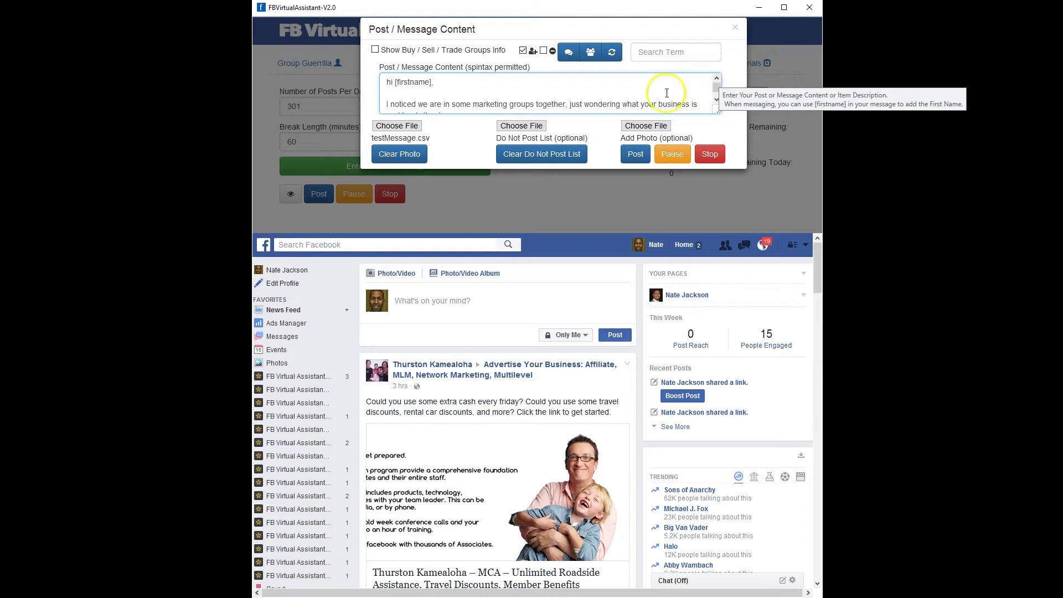
pyautogui.click(465, 87)
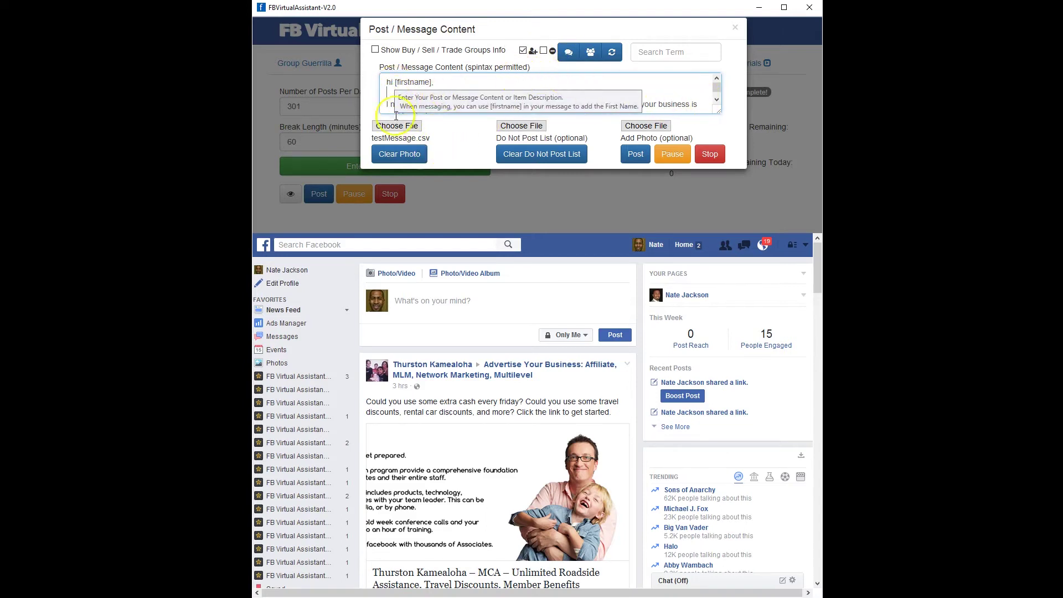
# Browse the member-list file chooser through the People and account data folders
pyautogui.click(389, 126)
pyautogui.click(390, 126)
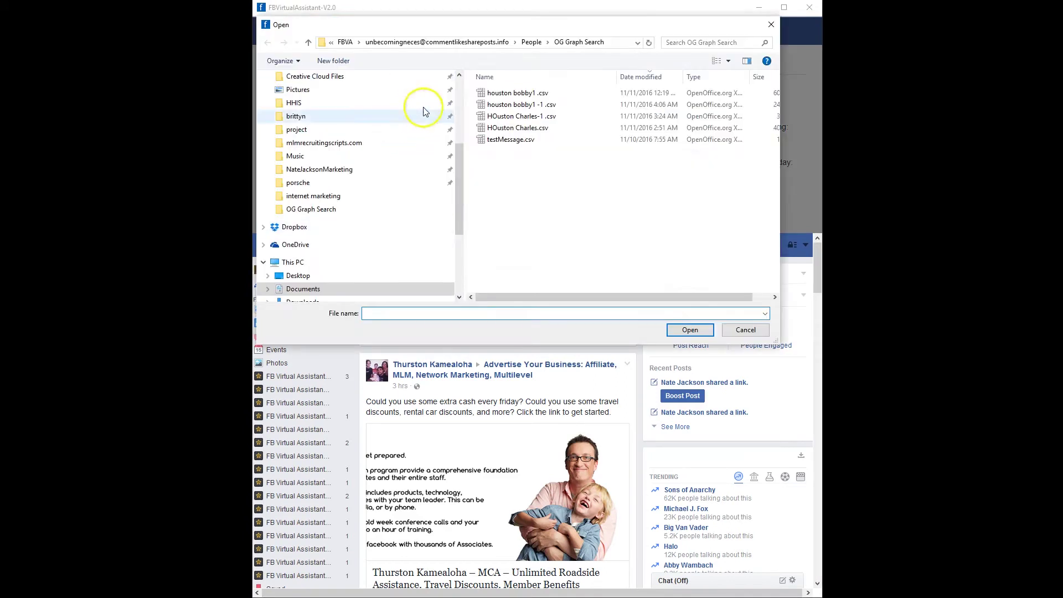
pyautogui.click(528, 44)
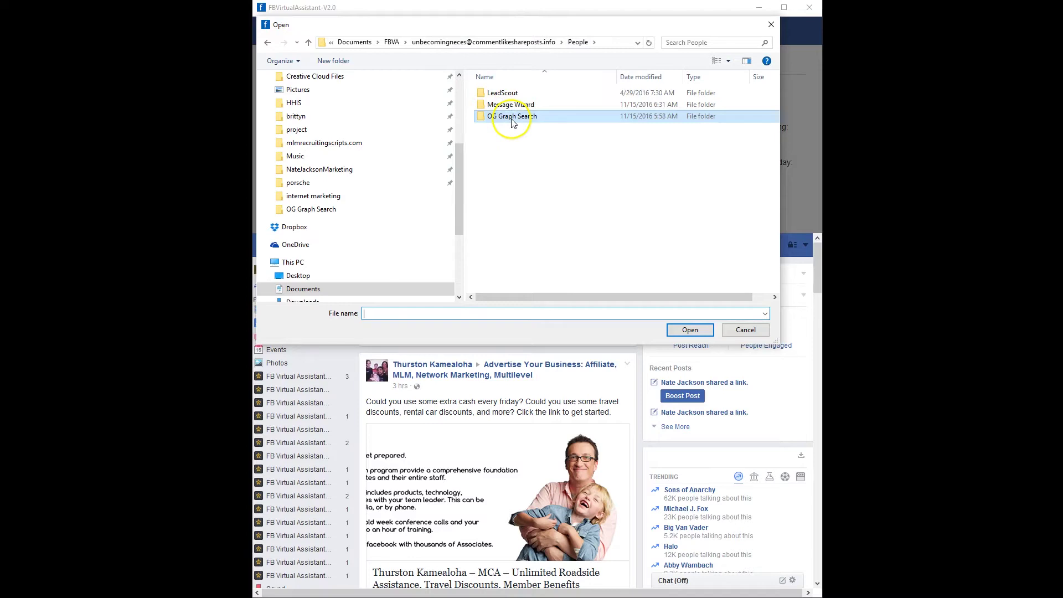
pyautogui.doubleClick(511, 116)
pyautogui.click(529, 43)
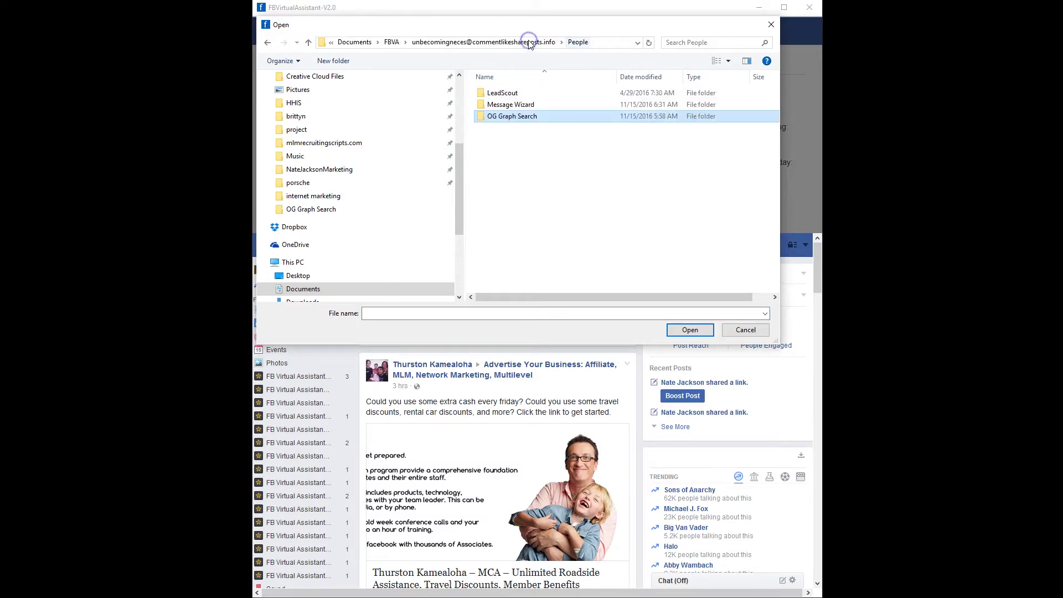
pyautogui.click(391, 42)
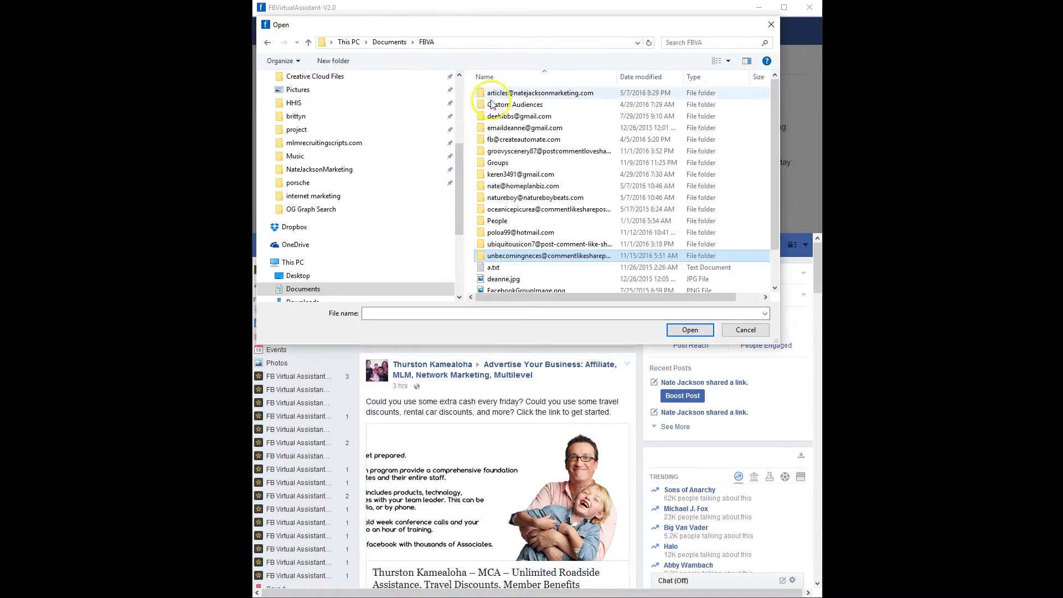
pyautogui.doubleClick(509, 140)
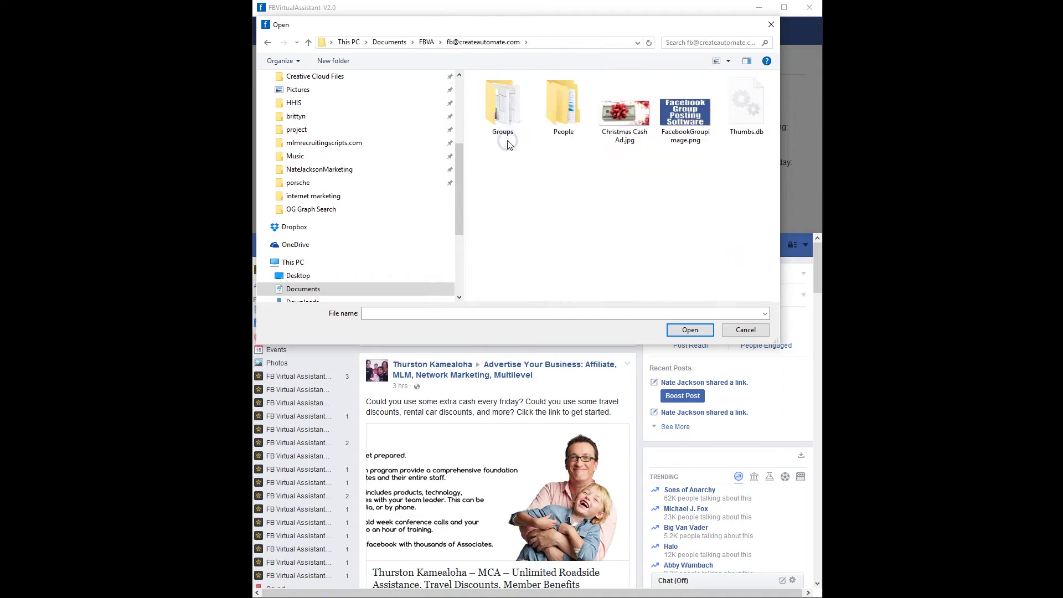
# Load the group CSV from People > LeadScout > GroupsToScout > internet marketing as the member list
pyautogui.click(557, 105)
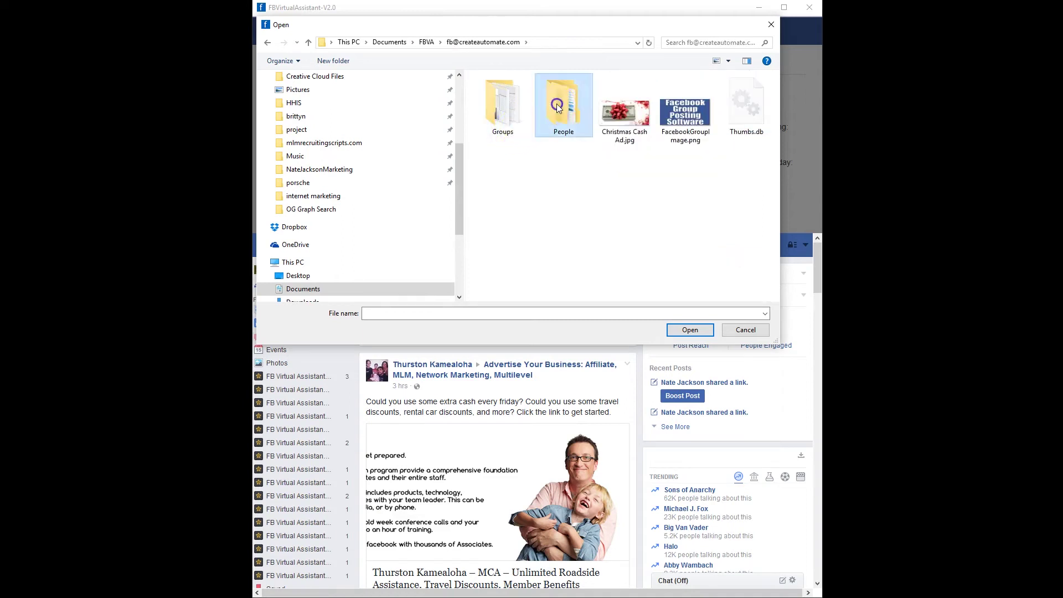
pyautogui.doubleClick(557, 104)
pyautogui.doubleClick(529, 117)
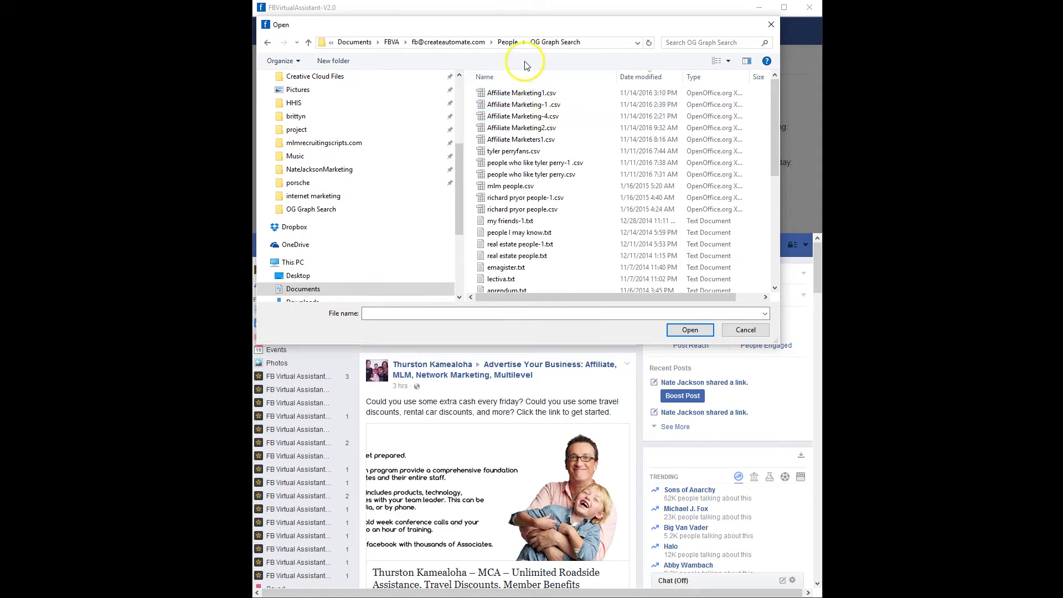
pyautogui.click(507, 42)
pyautogui.doubleClick(505, 93)
pyautogui.doubleClick(506, 94)
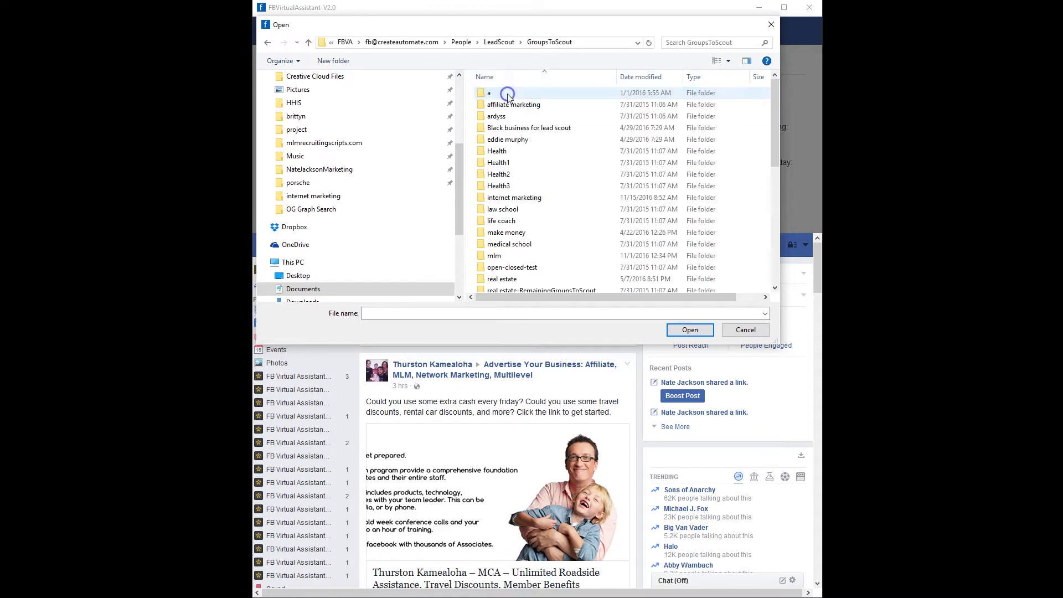
pyautogui.doubleClick(515, 198)
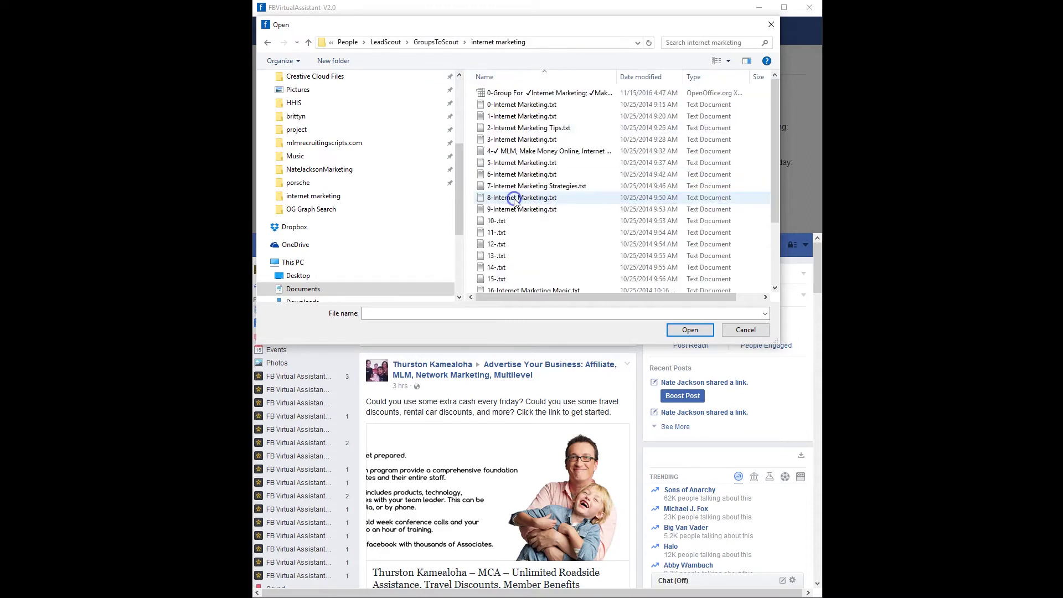
pyautogui.doubleClick(519, 95)
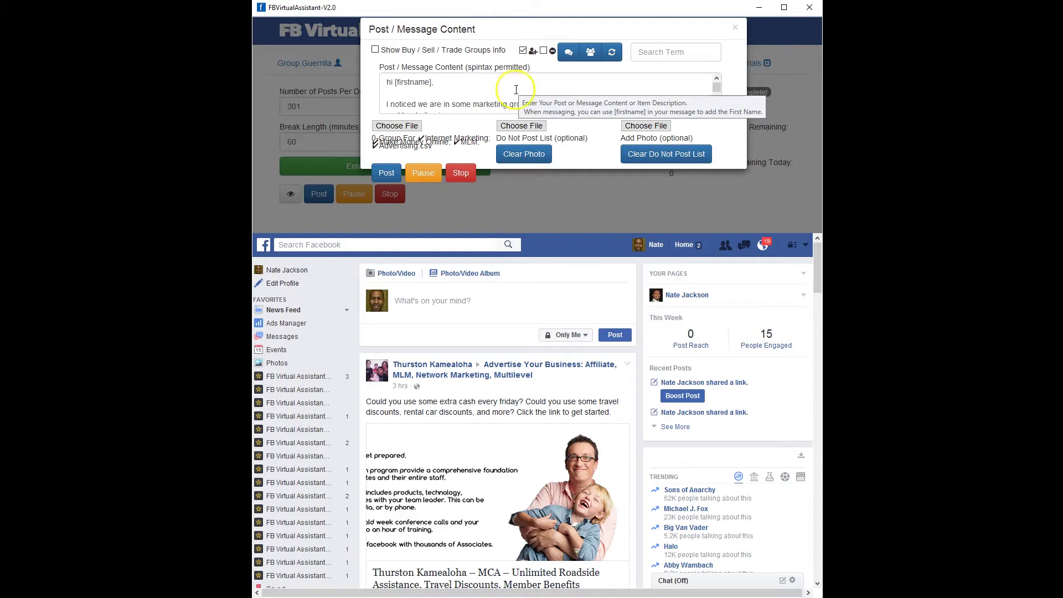
# Reopen the member-list chooser and select the internet marketing group CSV
pyautogui.click(397, 125)
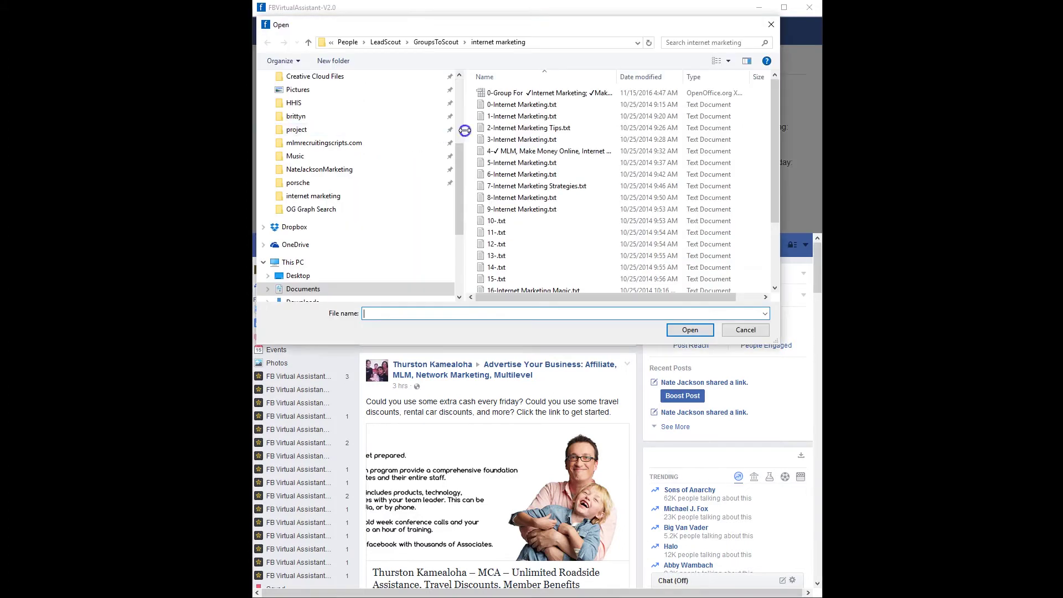
pyautogui.click(537, 93)
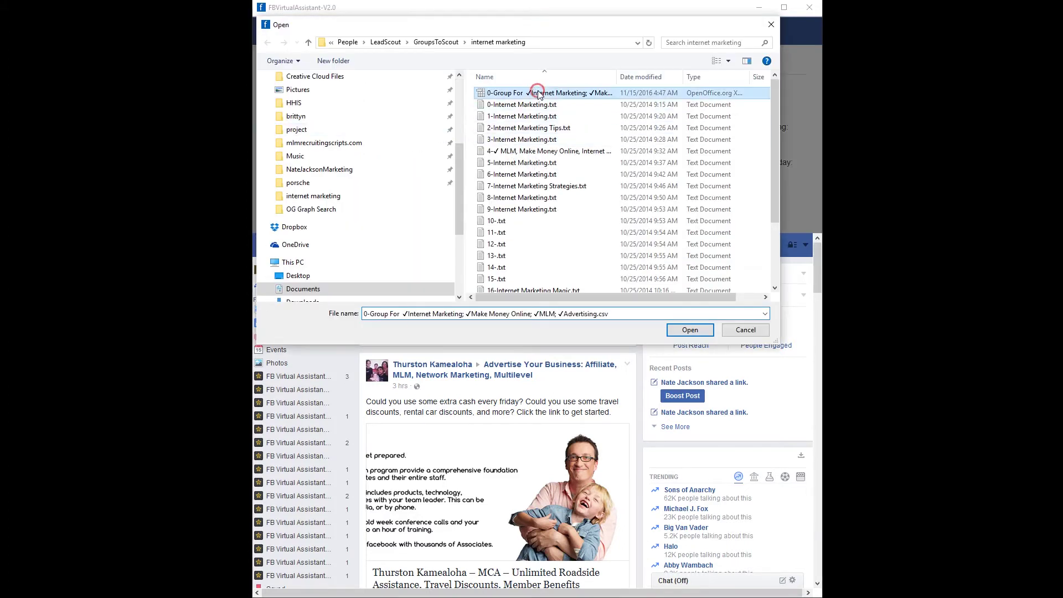
pyautogui.rightClick(537, 92)
pyautogui.press('Escape')
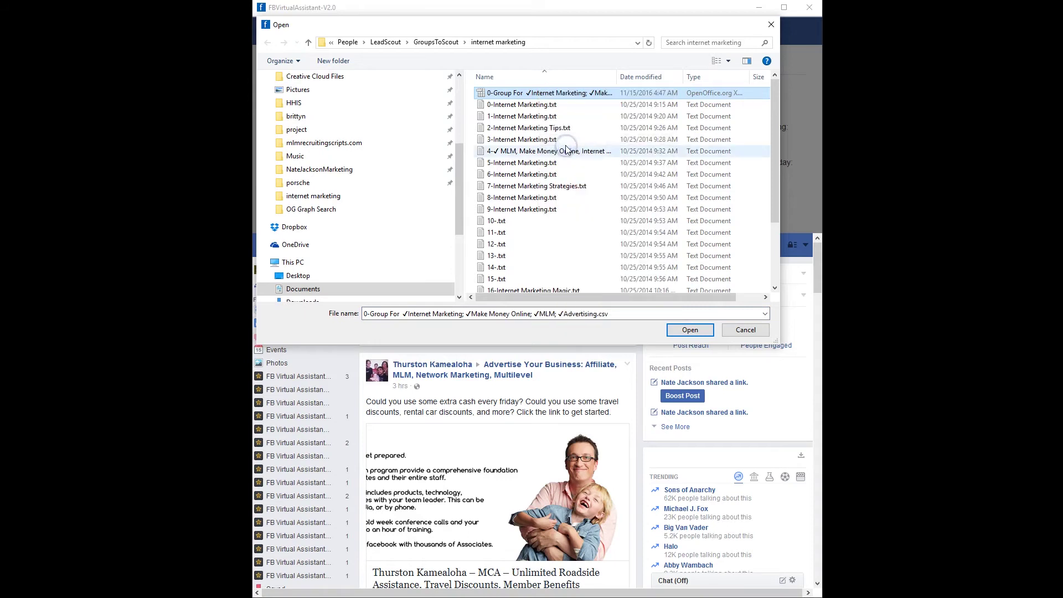
# Edit the group CSV in Notepad, deleting its first member row, and save it
pyautogui.rightClick(554, 90)
pyautogui.click(572, 150)
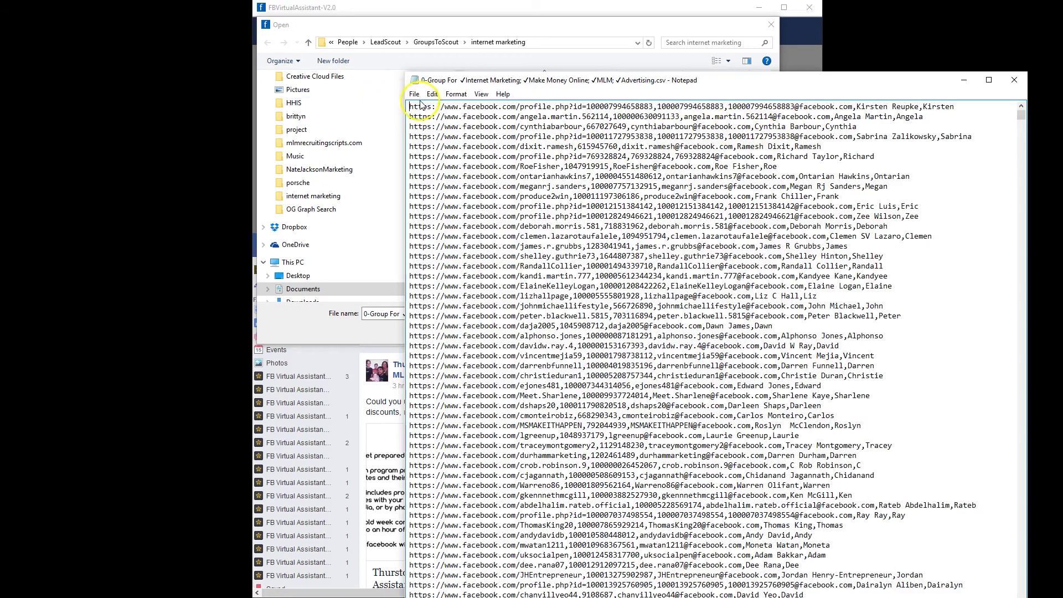
pyautogui.moveTo(411, 107); pyautogui.dragTo(1008, 107)
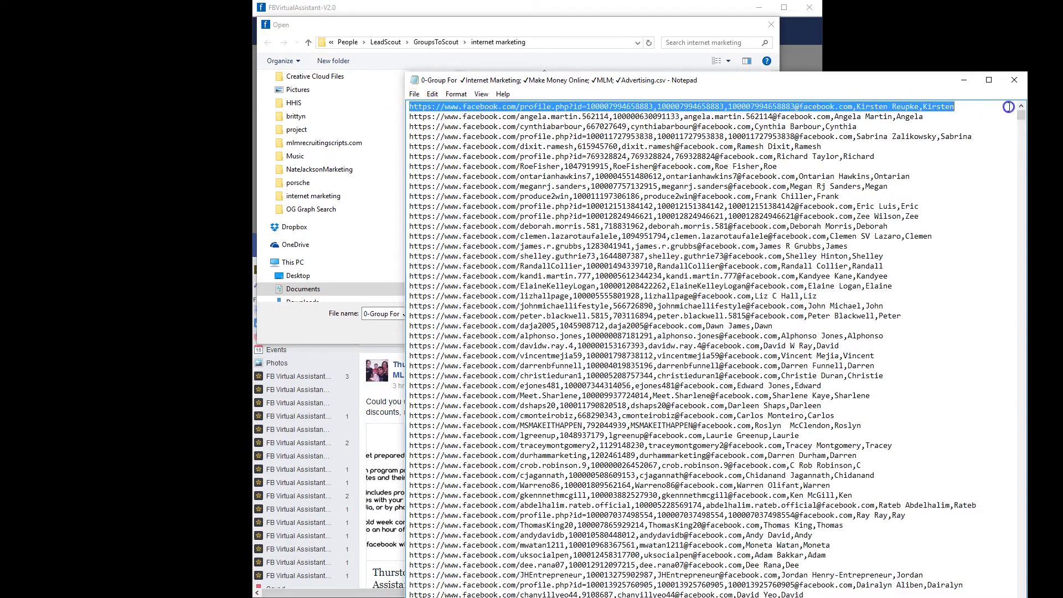
pyautogui.press('Delete')
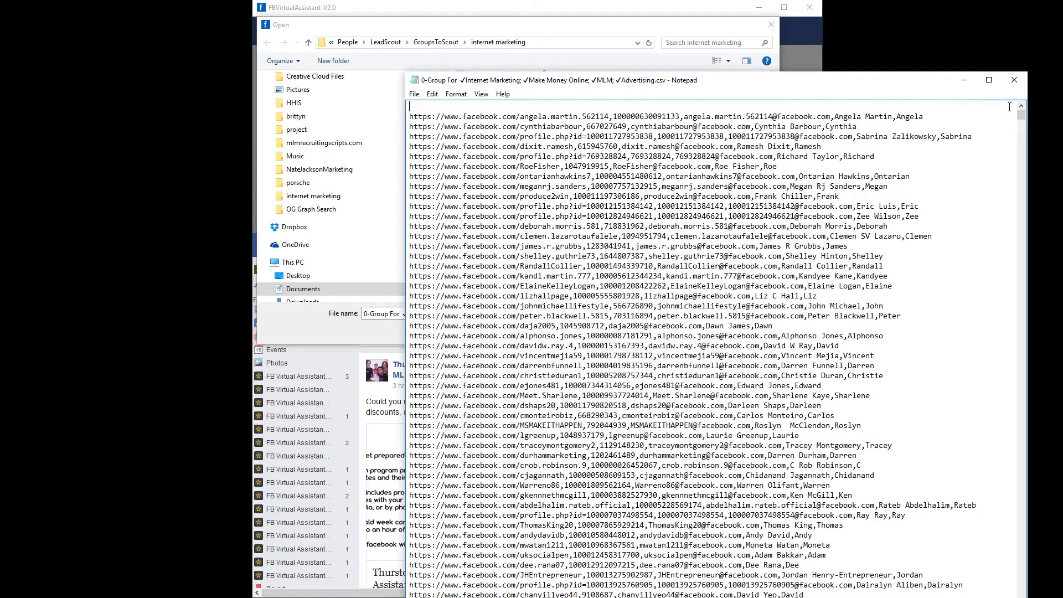
pyautogui.press('Delete')
pyautogui.click(1015, 80)
pyautogui.click(502, 357)
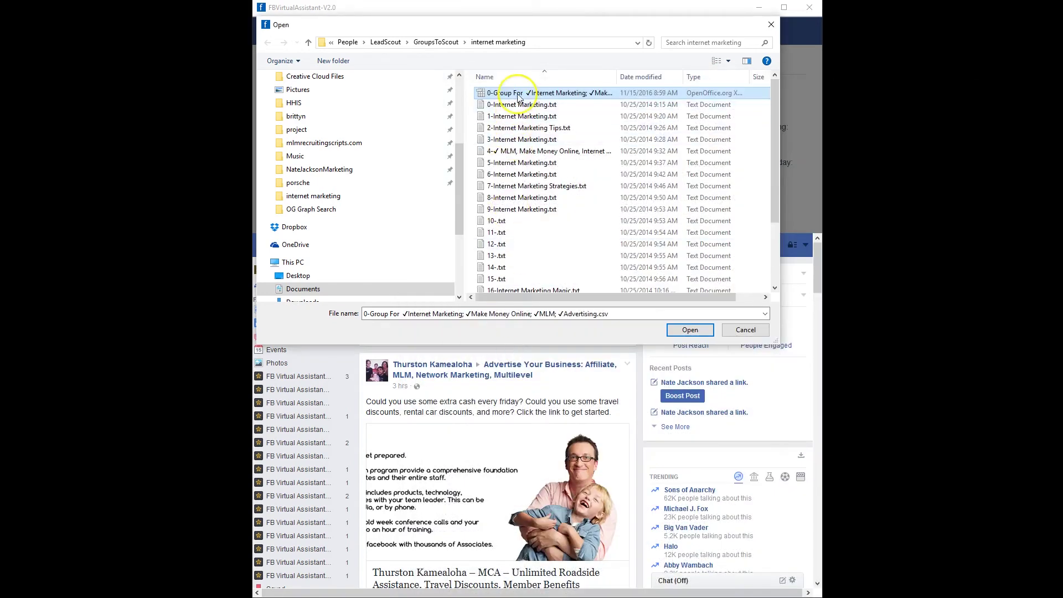
# Load the edited CSV, then set Minutes Between Posts to 1 and Posts Per Day to 2
pyautogui.doubleClick(519, 92)
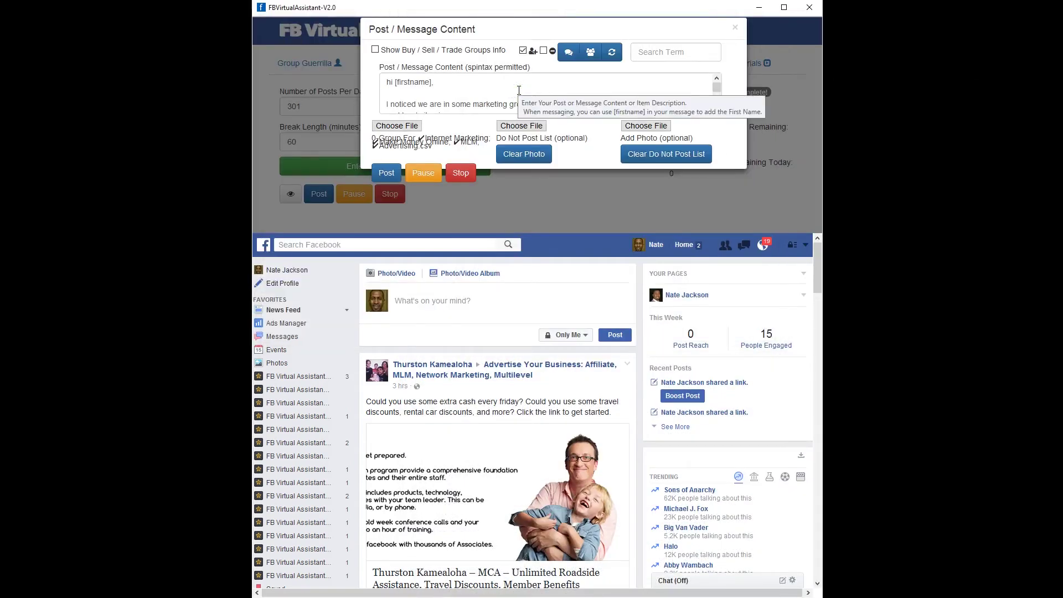
pyautogui.click(734, 28)
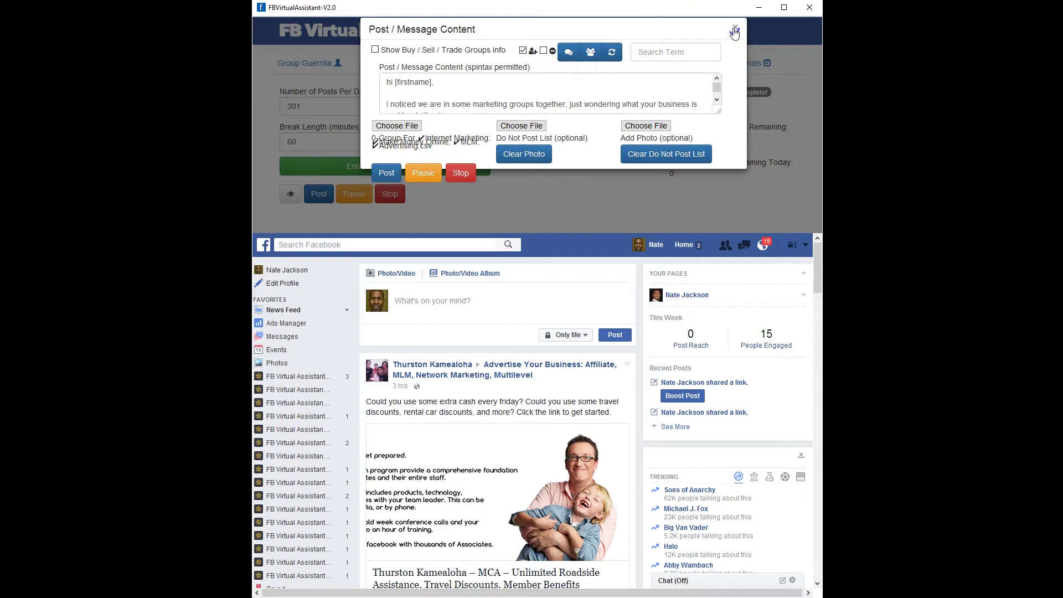
pyautogui.click(733, 30)
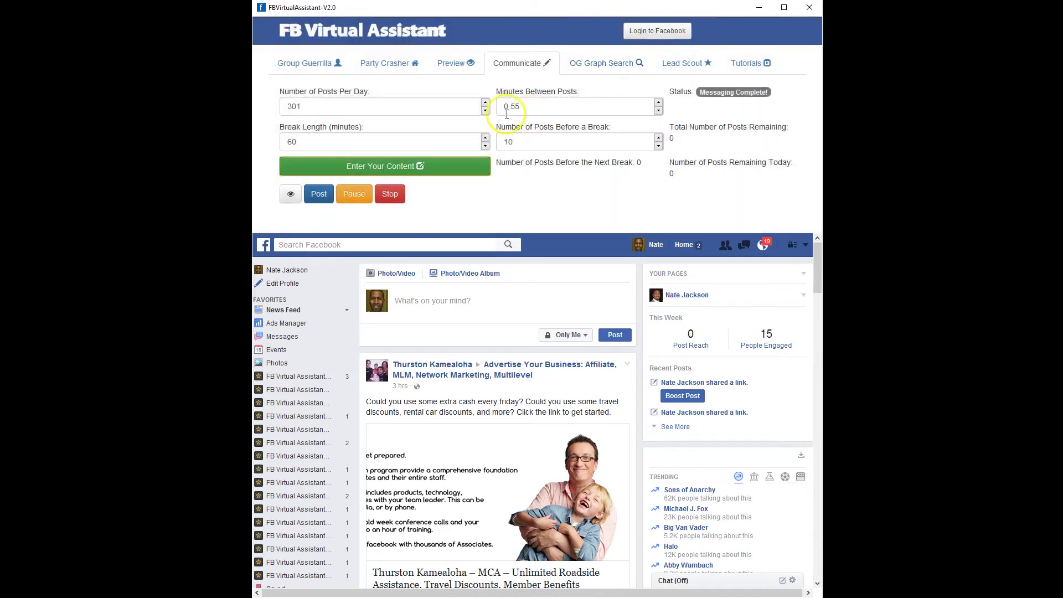
pyautogui.doubleClick(528, 104)
pyautogui.write('1')
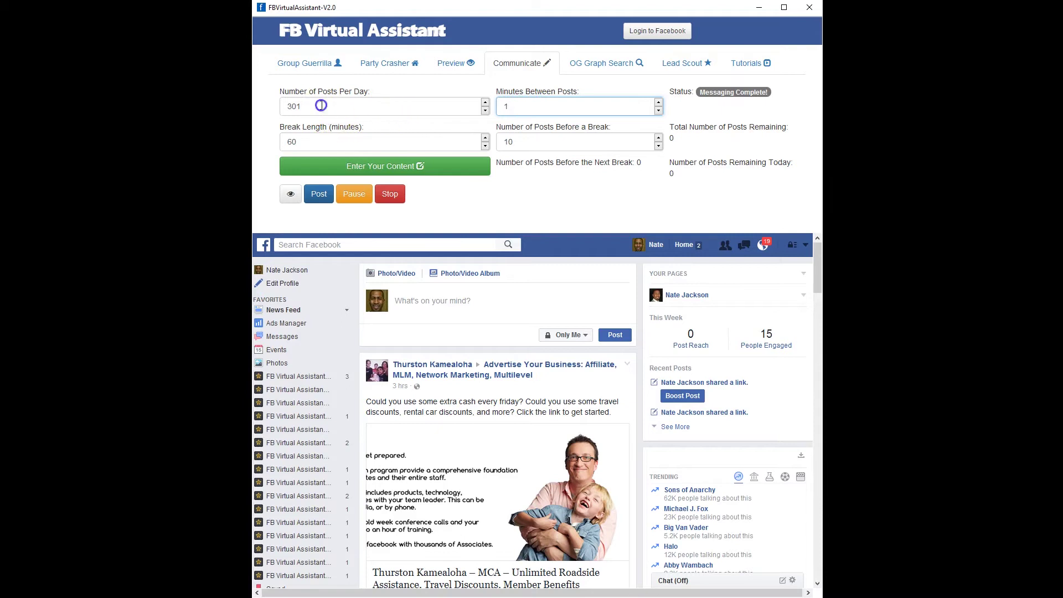
pyautogui.moveTo(310, 106); pyautogui.dragTo(268, 107)
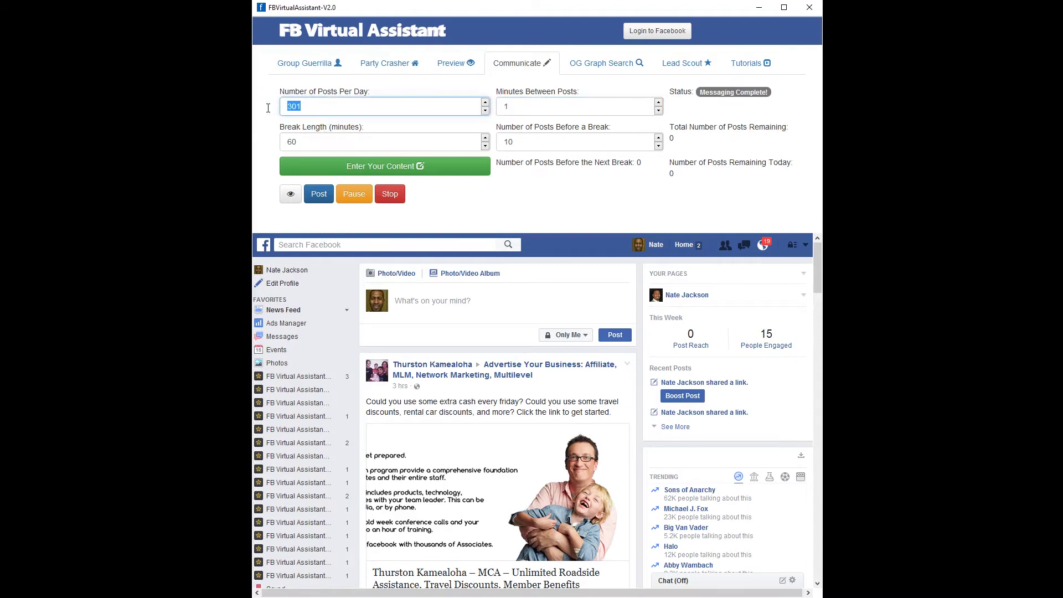
pyautogui.write('2')
# Start sending the 'hi [firstname]' messages to the group members
pyautogui.click(409, 166)
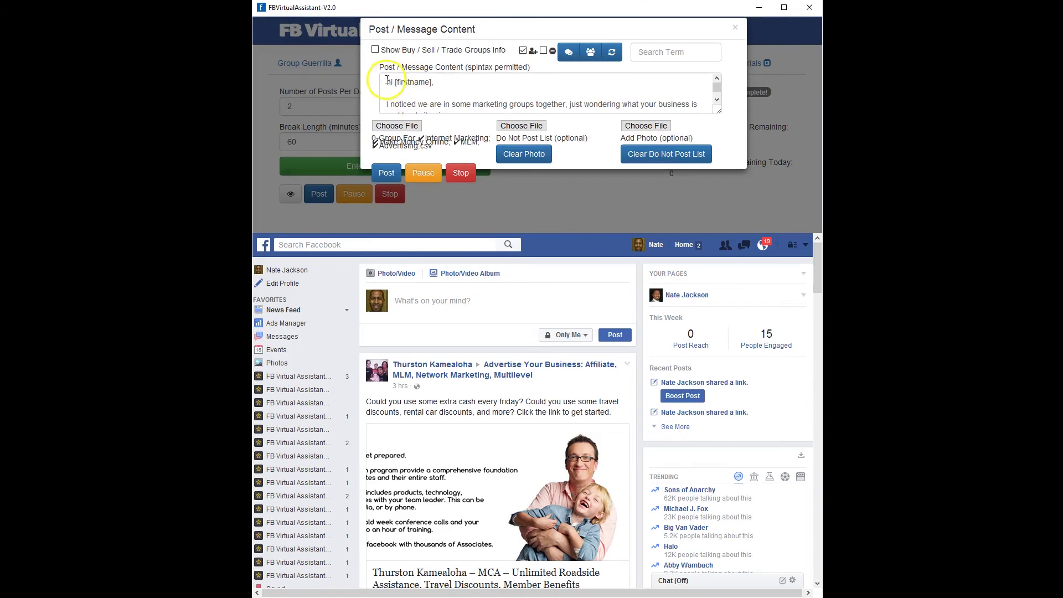
pyautogui.click(403, 88)
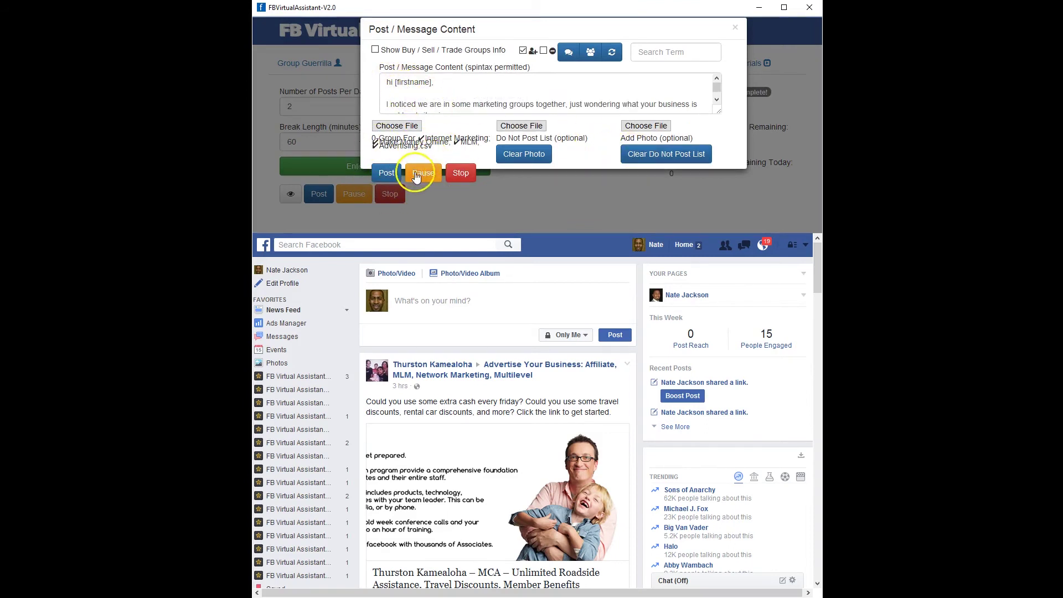
pyautogui.click(391, 174)
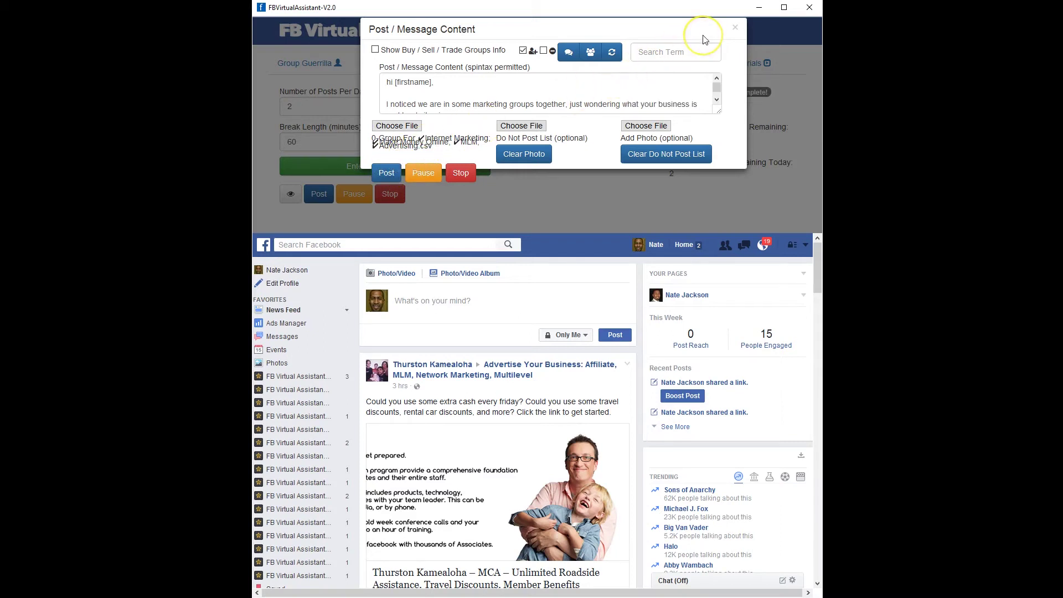
pyautogui.click(736, 28)
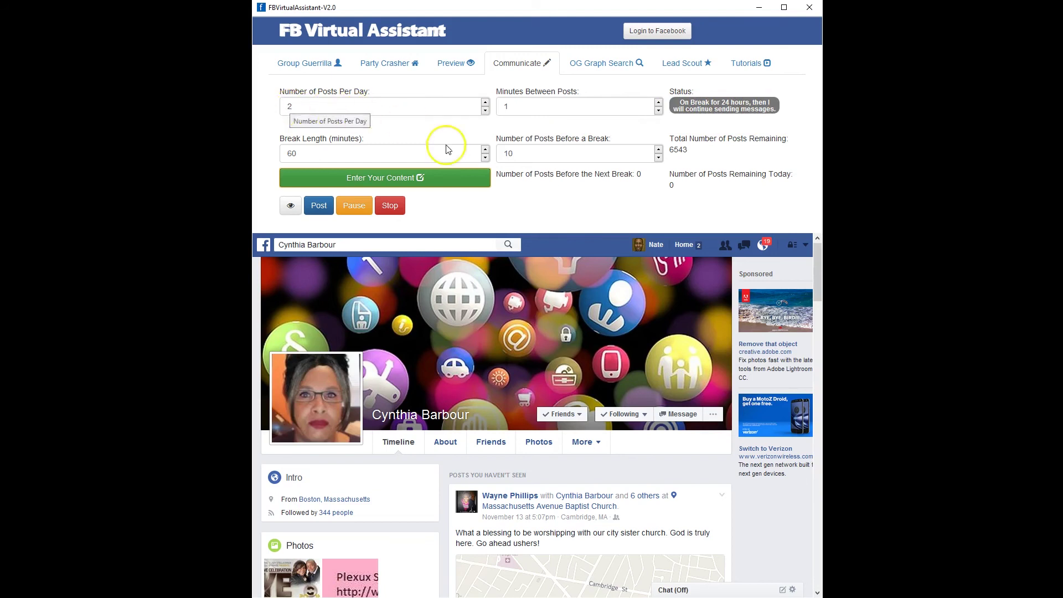
# Stop messaging and look through the GroupsToScout CSVs in the member-list chooser
pyautogui.click(396, 208)
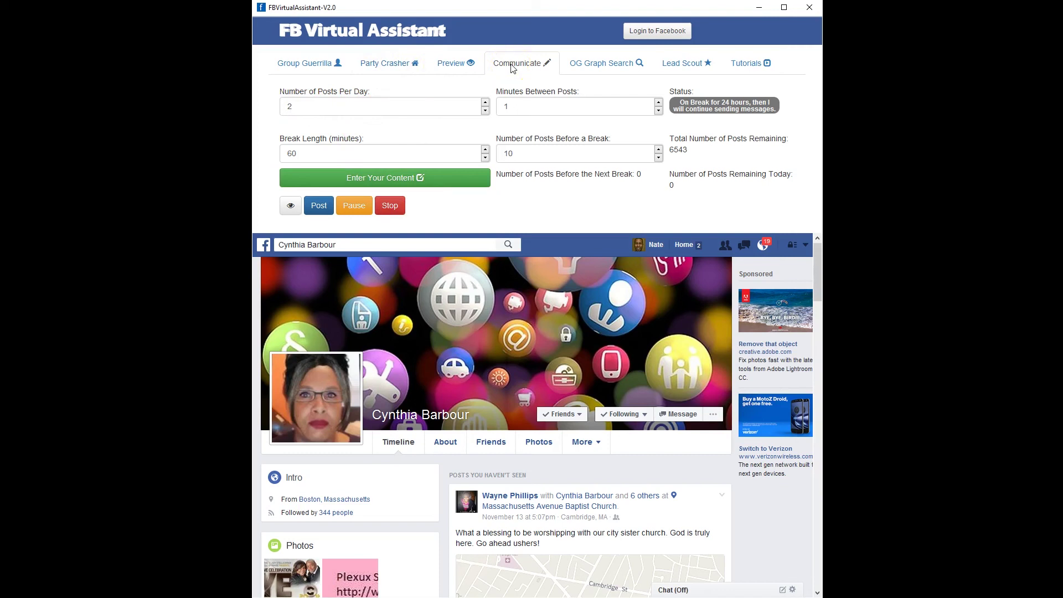
pyautogui.click(436, 179)
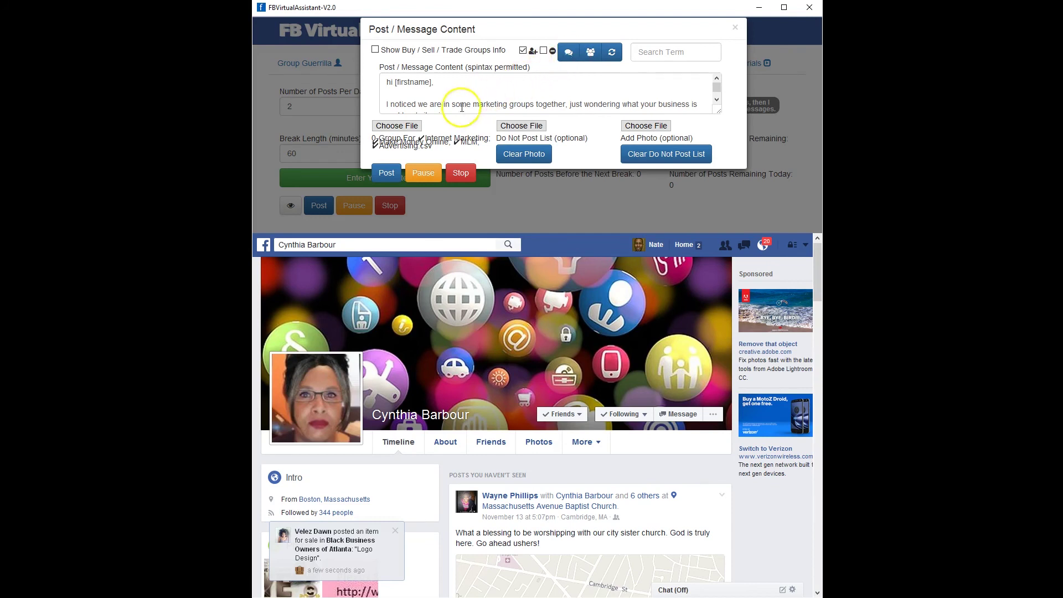
pyautogui.click(404, 125)
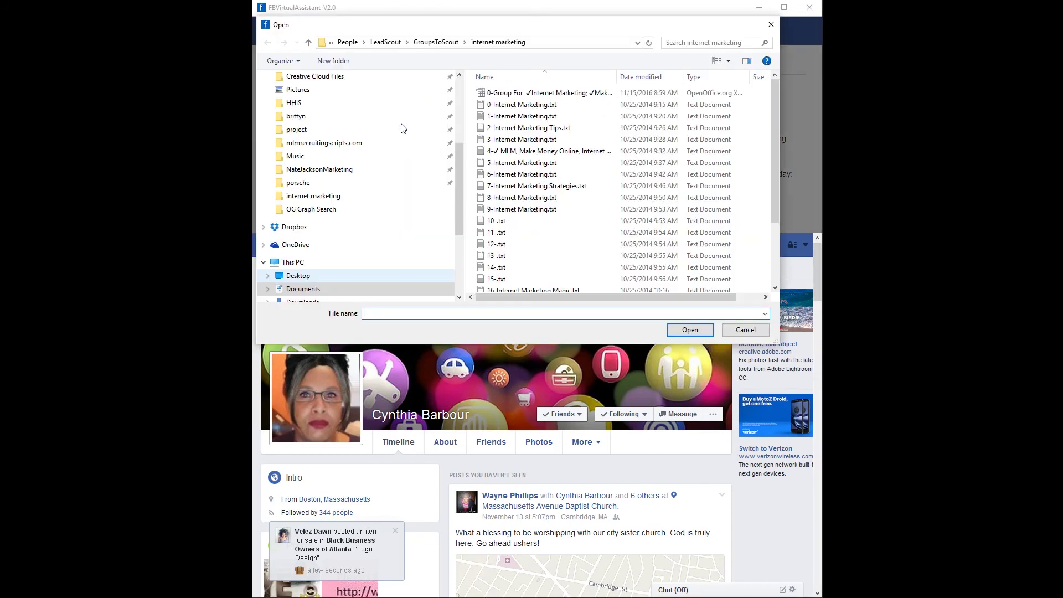
pyautogui.click(438, 42)
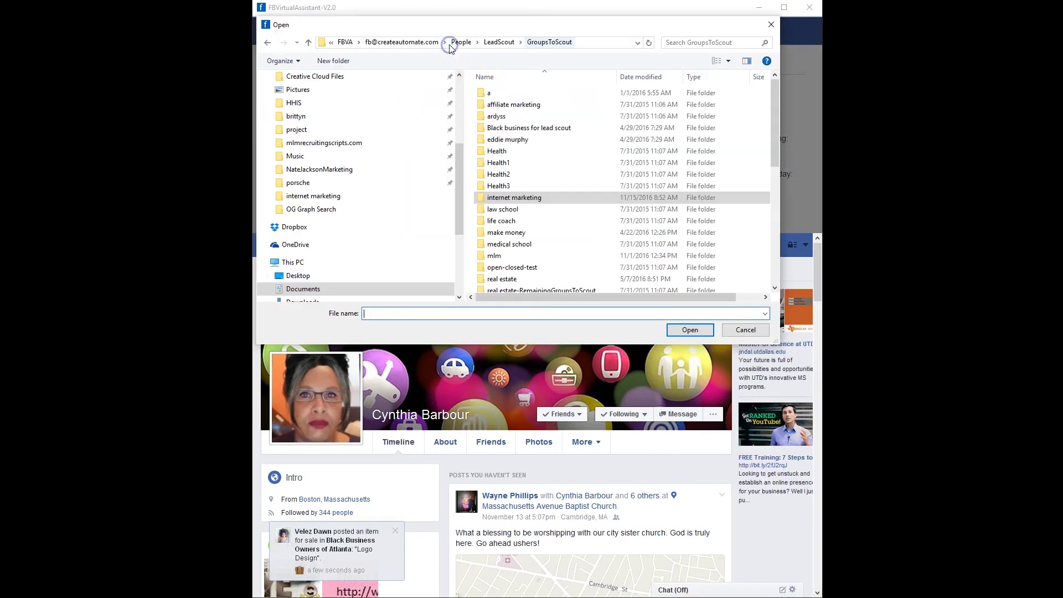
pyautogui.scroll(-3, 659, 100)
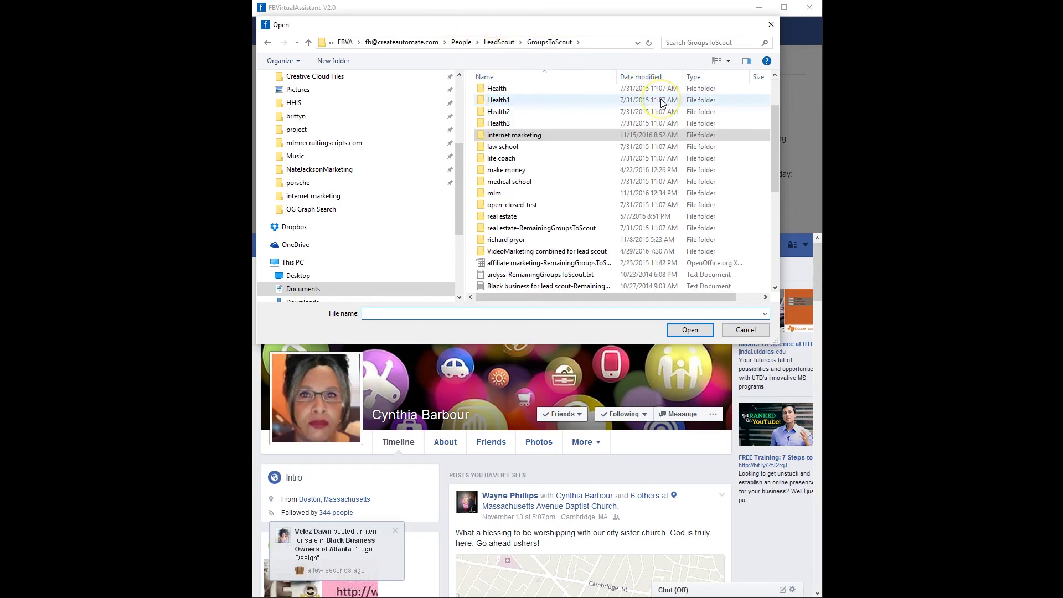
pyautogui.scroll(-3, 661, 104)
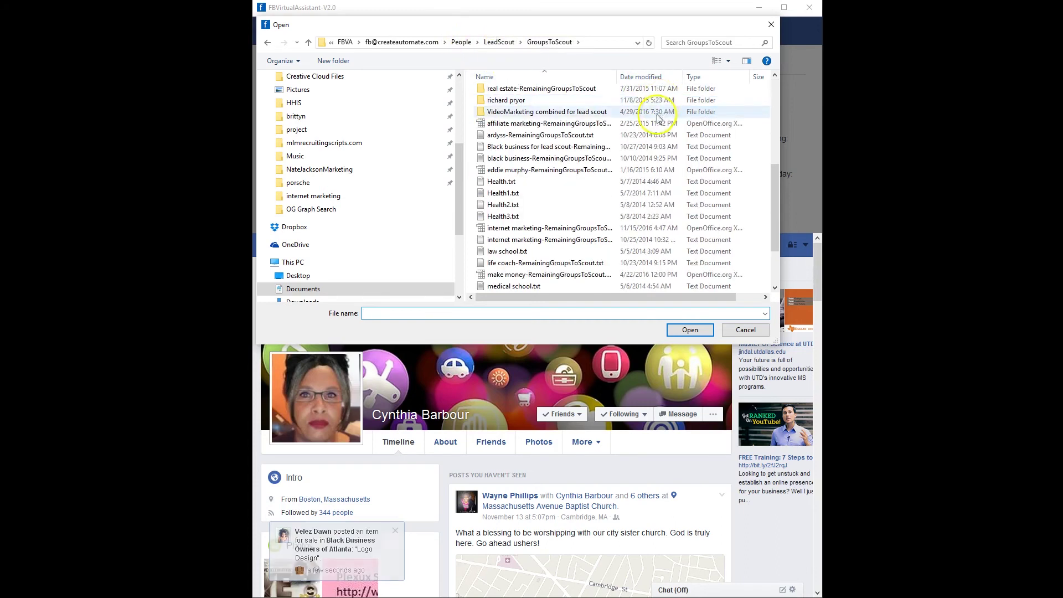
pyautogui.click(553, 228)
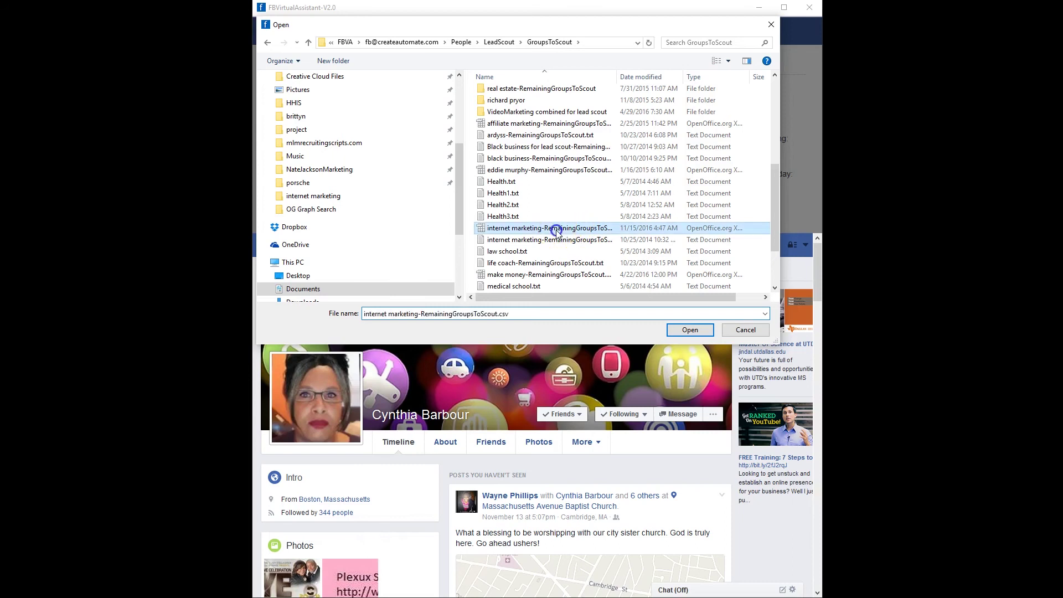
pyautogui.moveTo(616, 78); pyautogui.dragTo(684, 81)
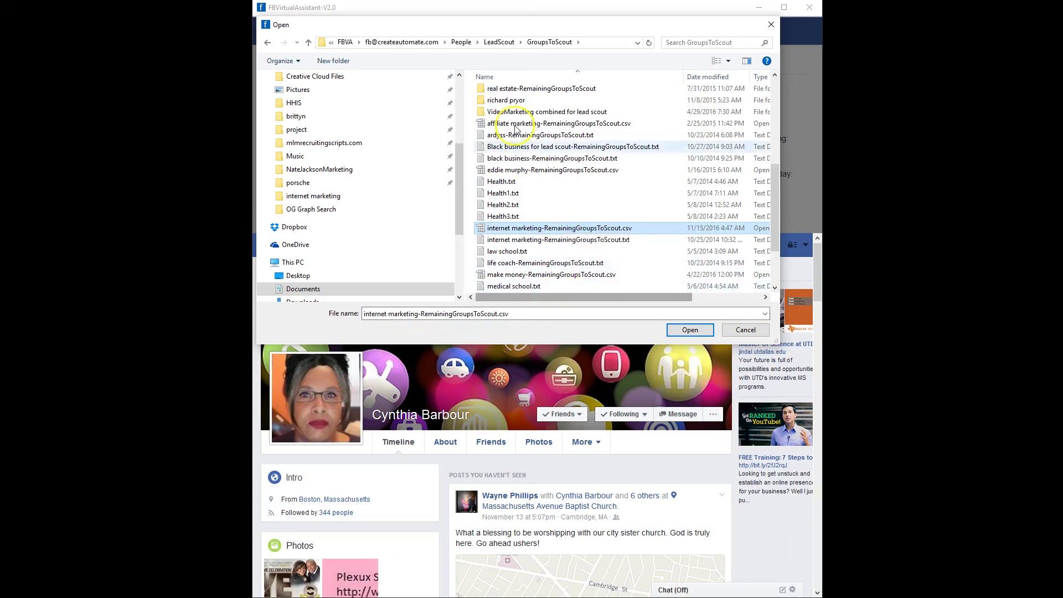
# Go to People > Message Wizard and select the remaining-members '.csv' file
pyautogui.click(504, 47)
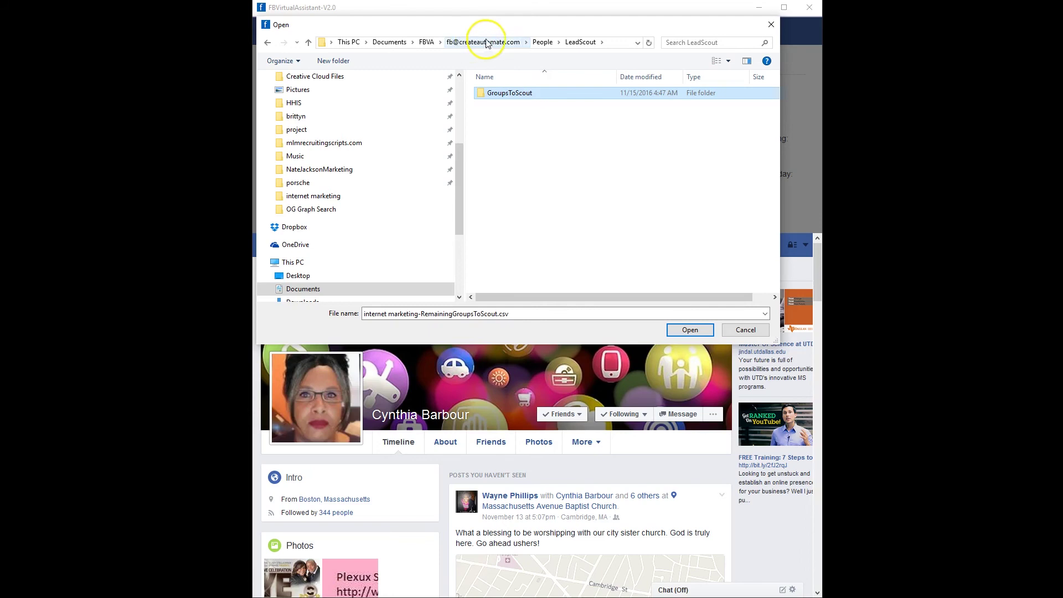
pyautogui.click(543, 44)
pyautogui.doubleClick(505, 105)
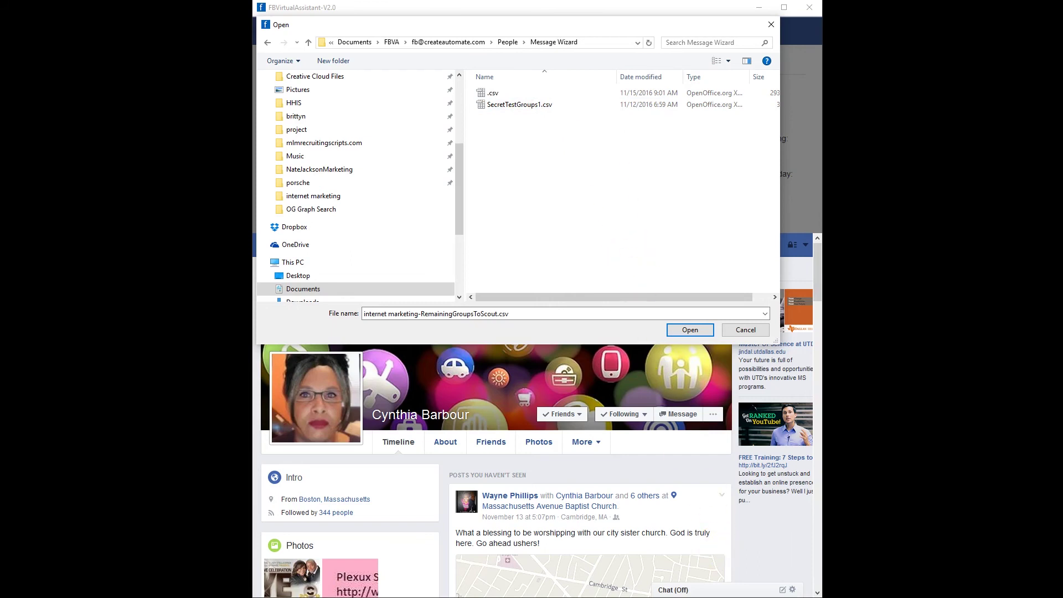
pyautogui.click(483, 95)
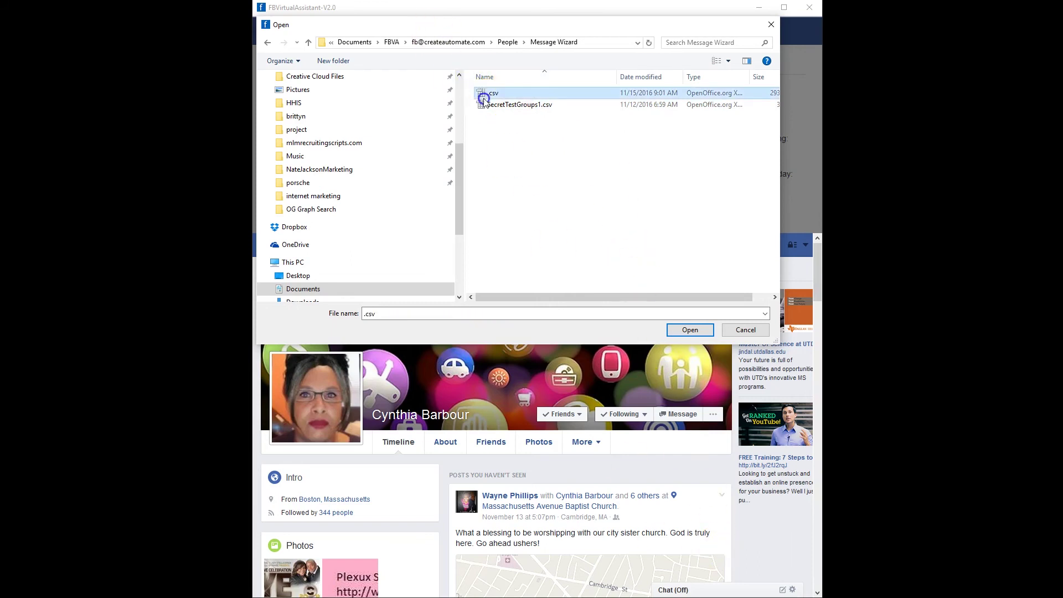
pyautogui.click(411, 125)
pyautogui.rightClick(514, 94)
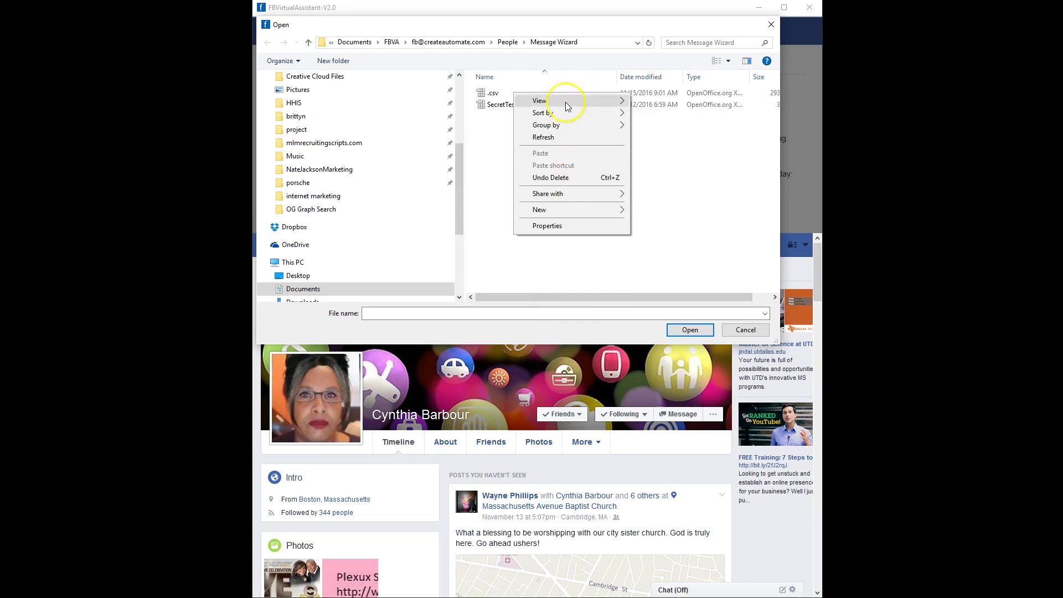
pyautogui.click(491, 93)
pyautogui.rightClick(489, 96)
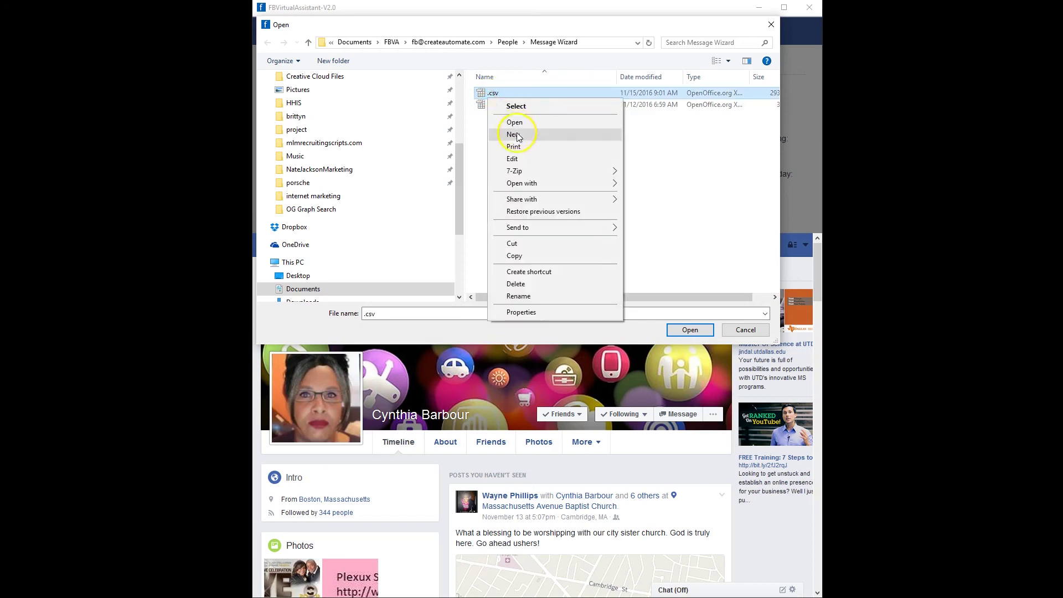
pyautogui.click(520, 159)
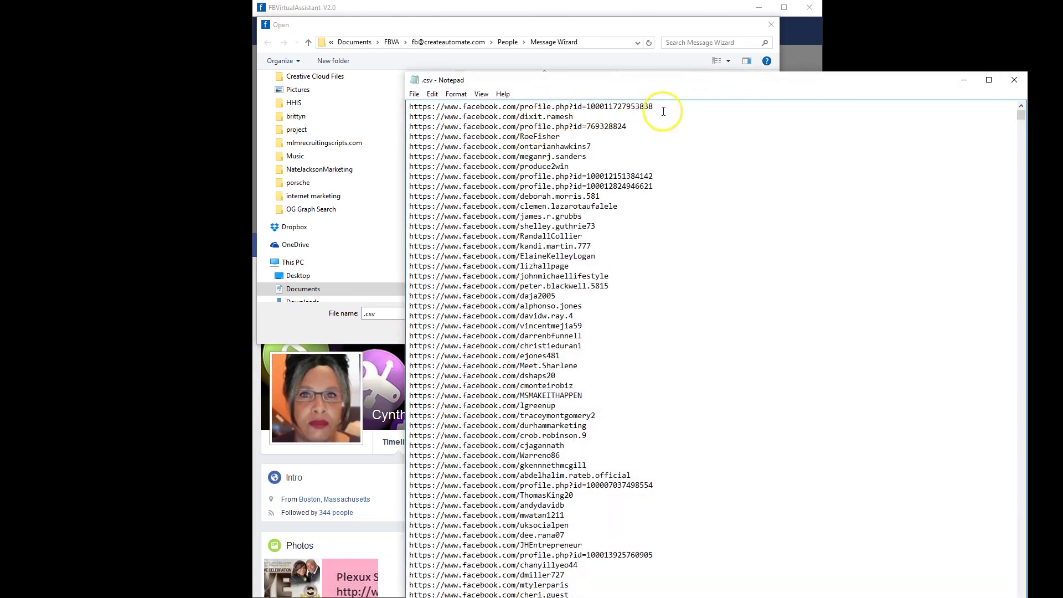
pyautogui.click(1020, 83)
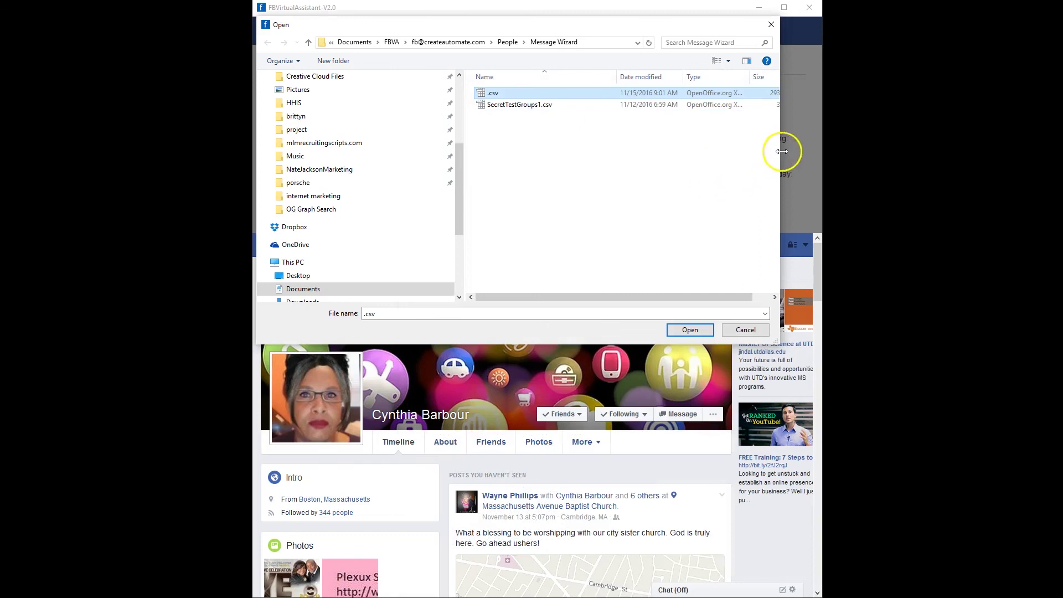
# Load the Message Wizard '.csv' as the member list and resume sending messages
pyautogui.doubleClick(506, 94)
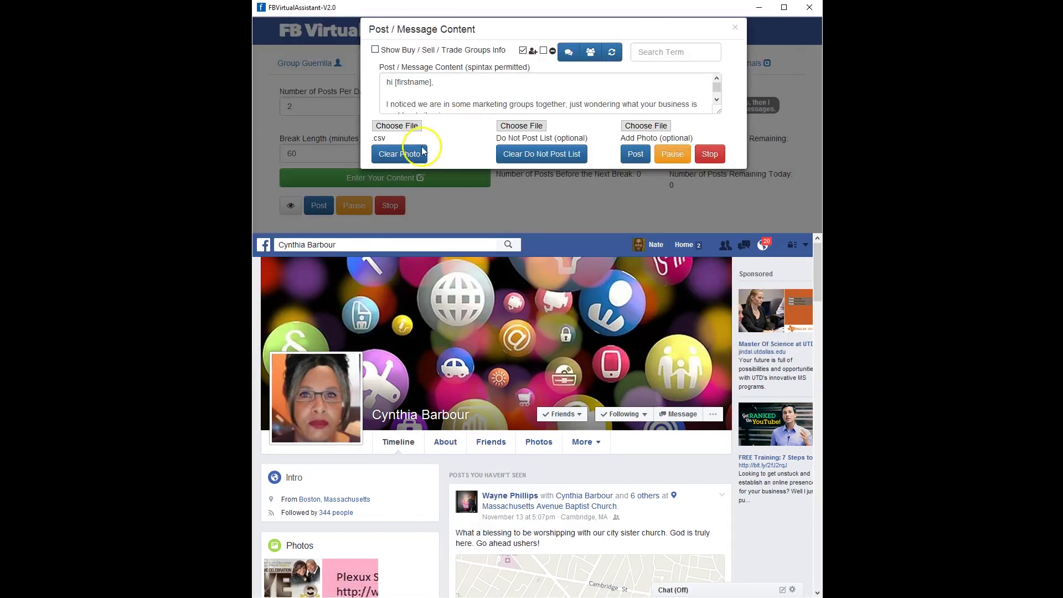
pyautogui.click(637, 159)
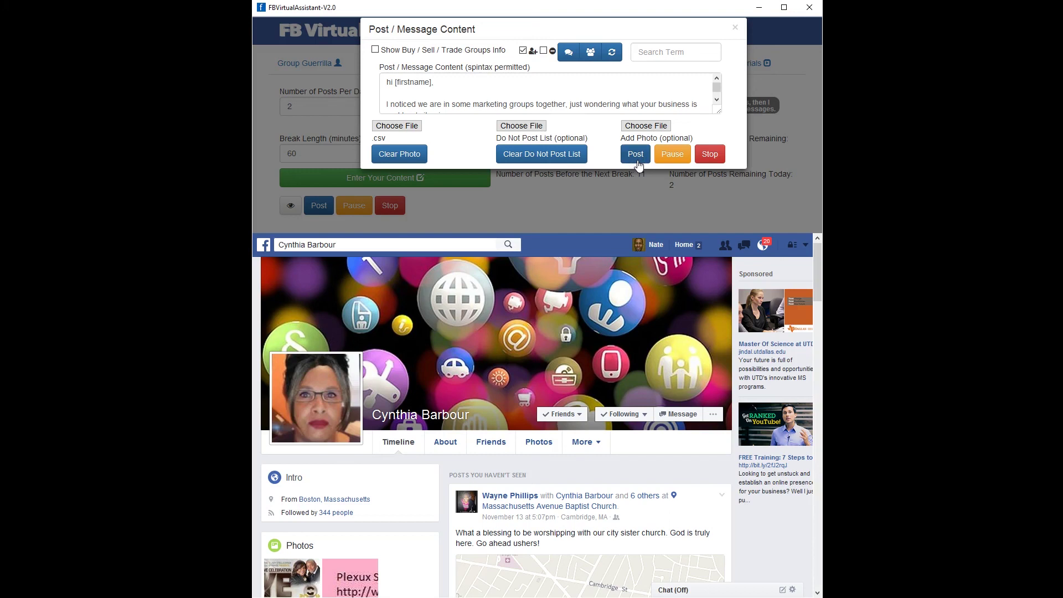